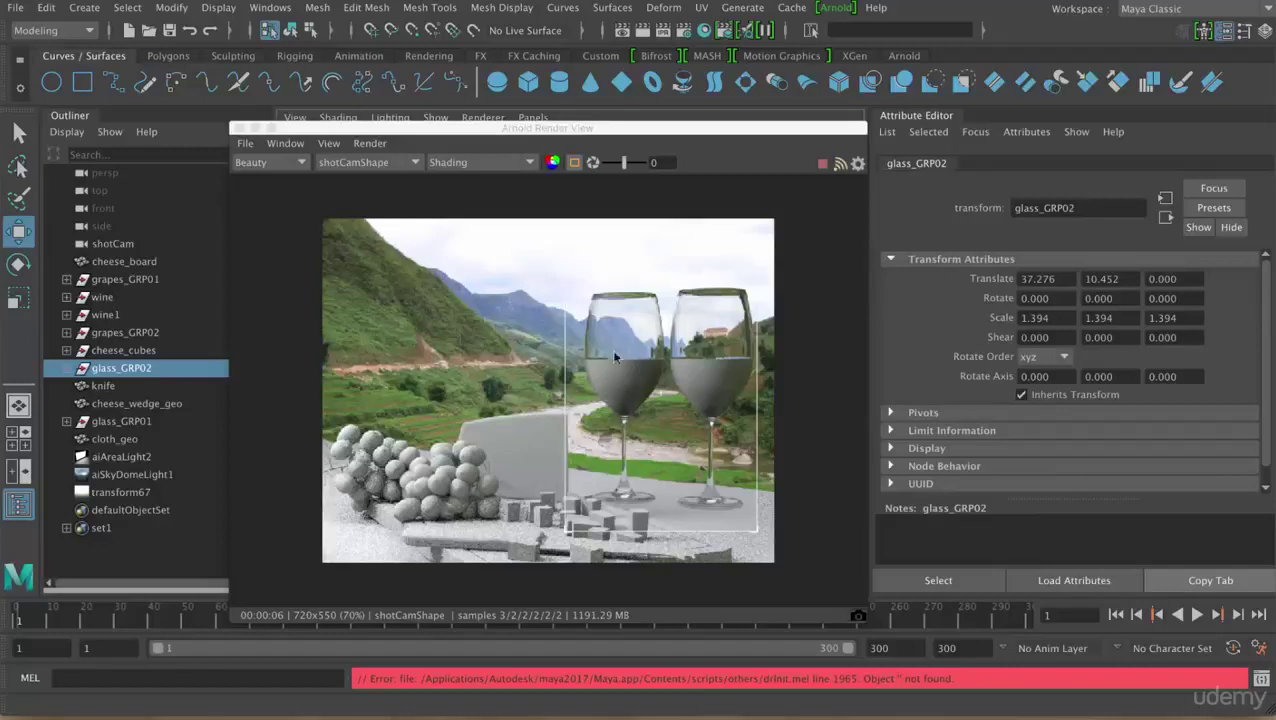
Close the Arnold Render View and open Hypershade to list the scene's materials
click(238, 129)
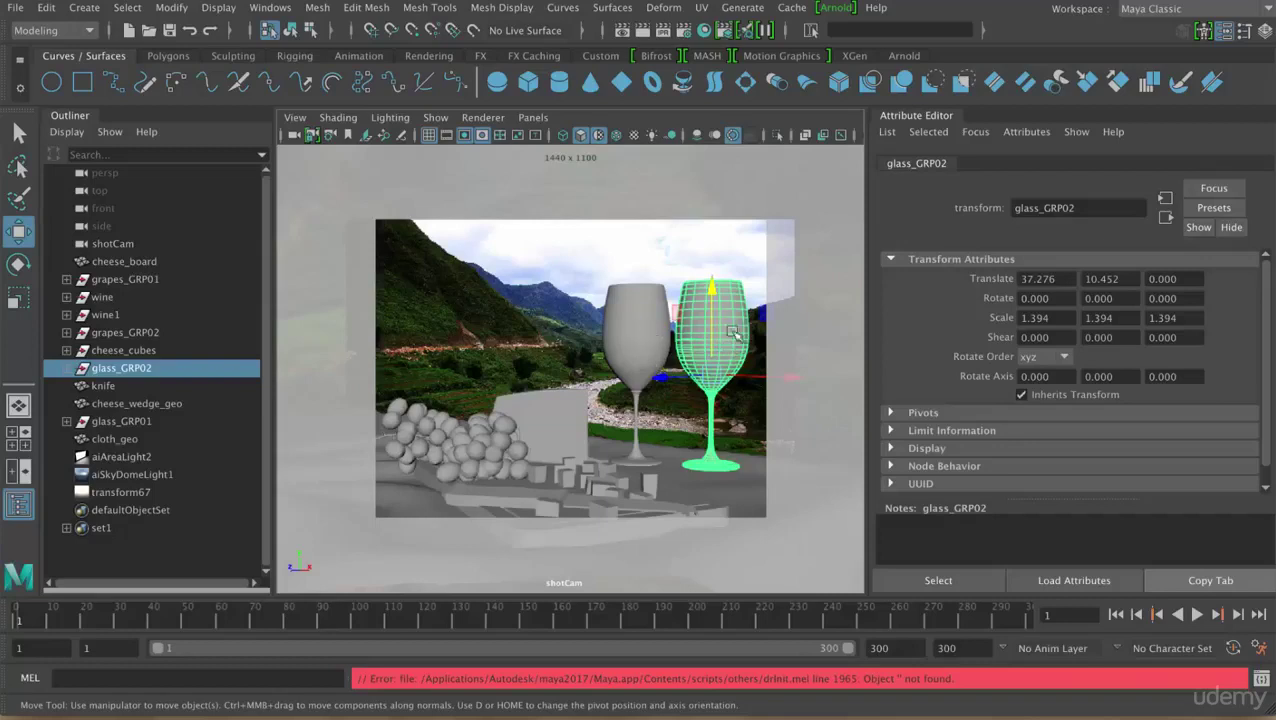
click(703, 33)
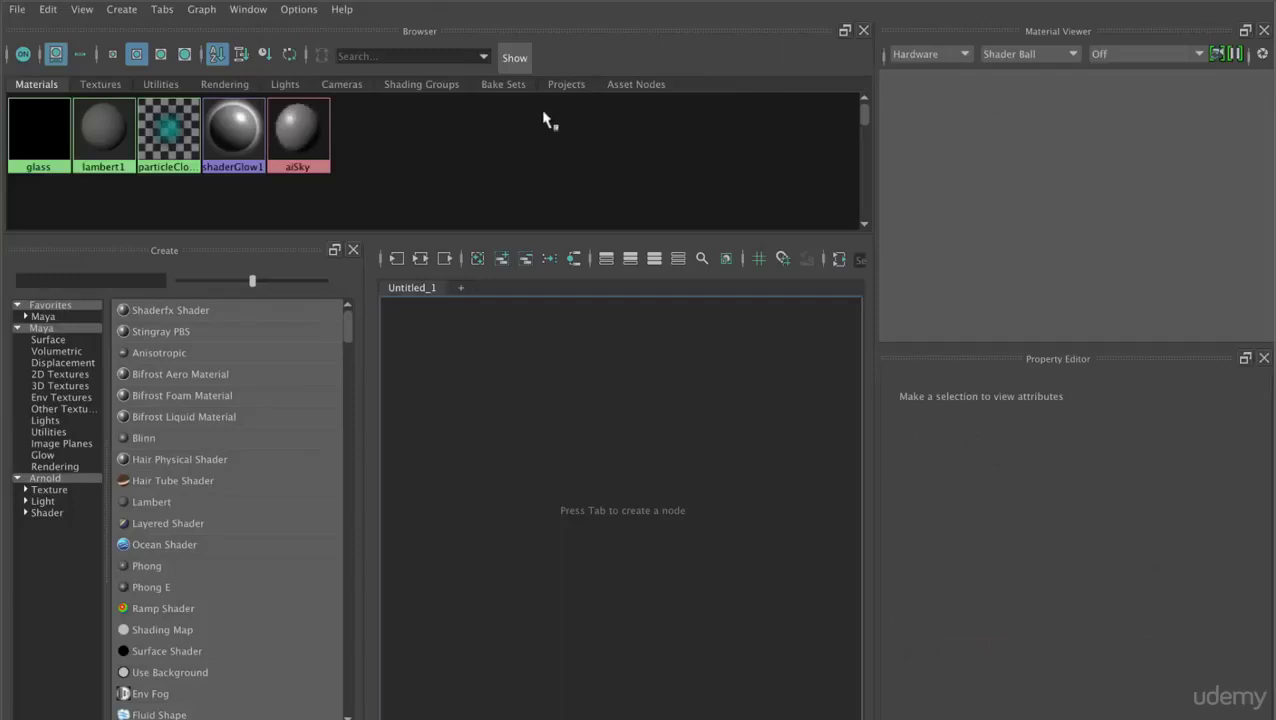
Duplicate the glass material's shading network and rename the copy wine_shader
click(41, 152)
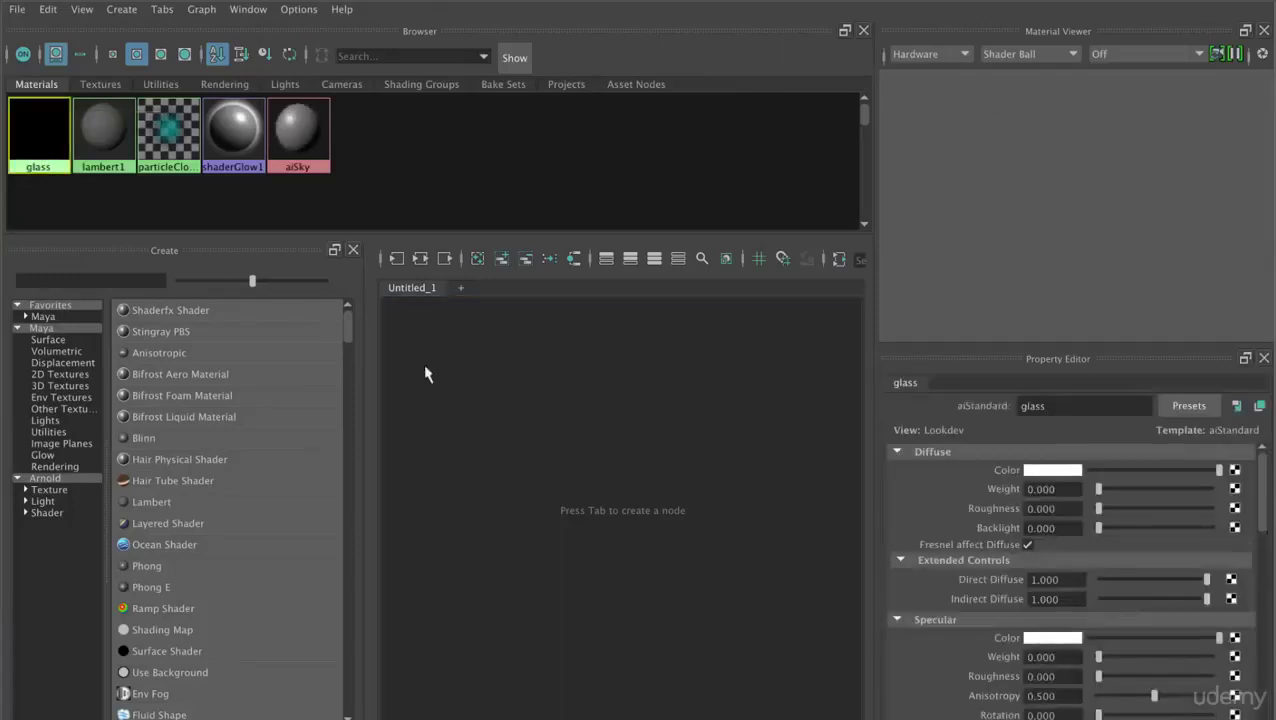
click(44, 9)
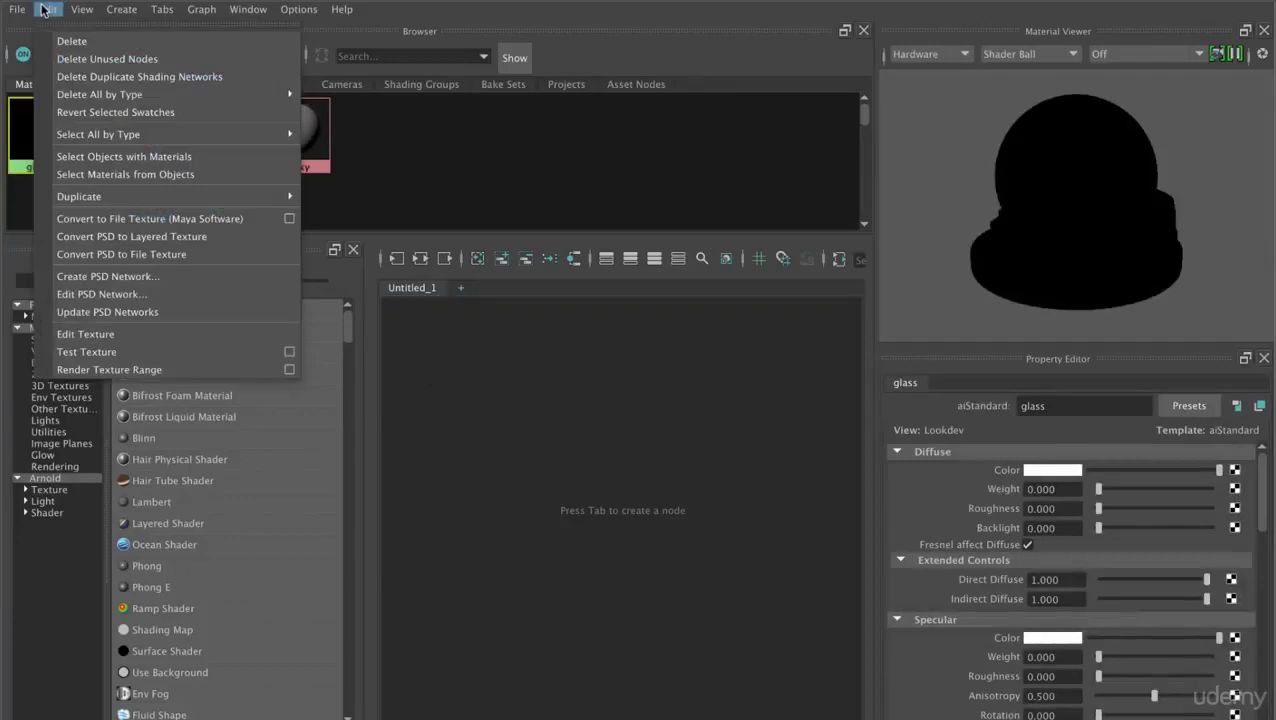
mouse_move(79, 196)
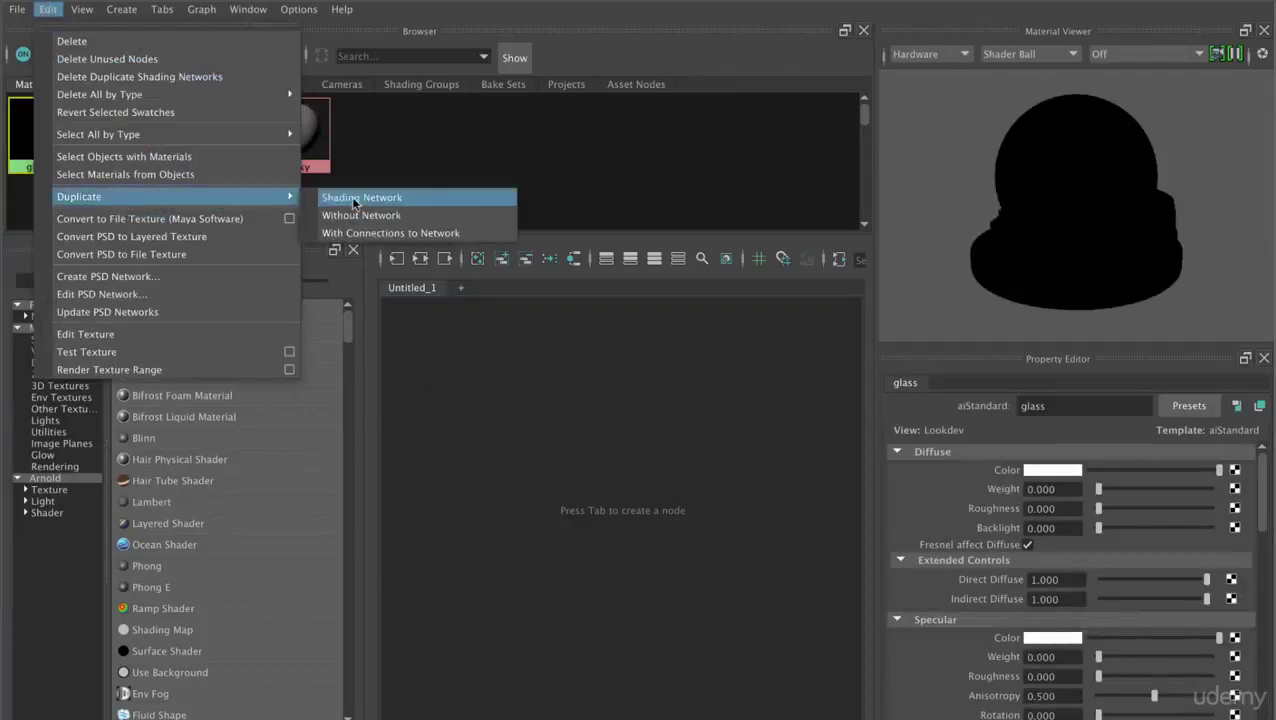
click(353, 203)
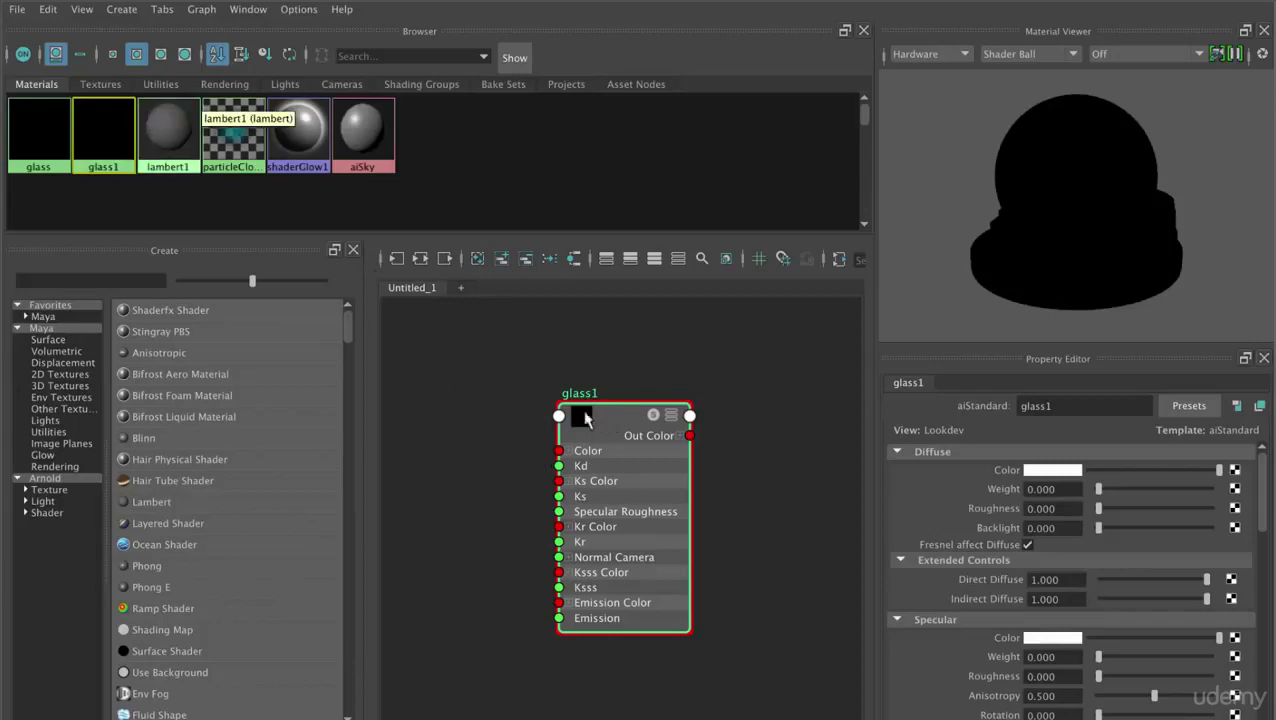
double_click(580, 393)
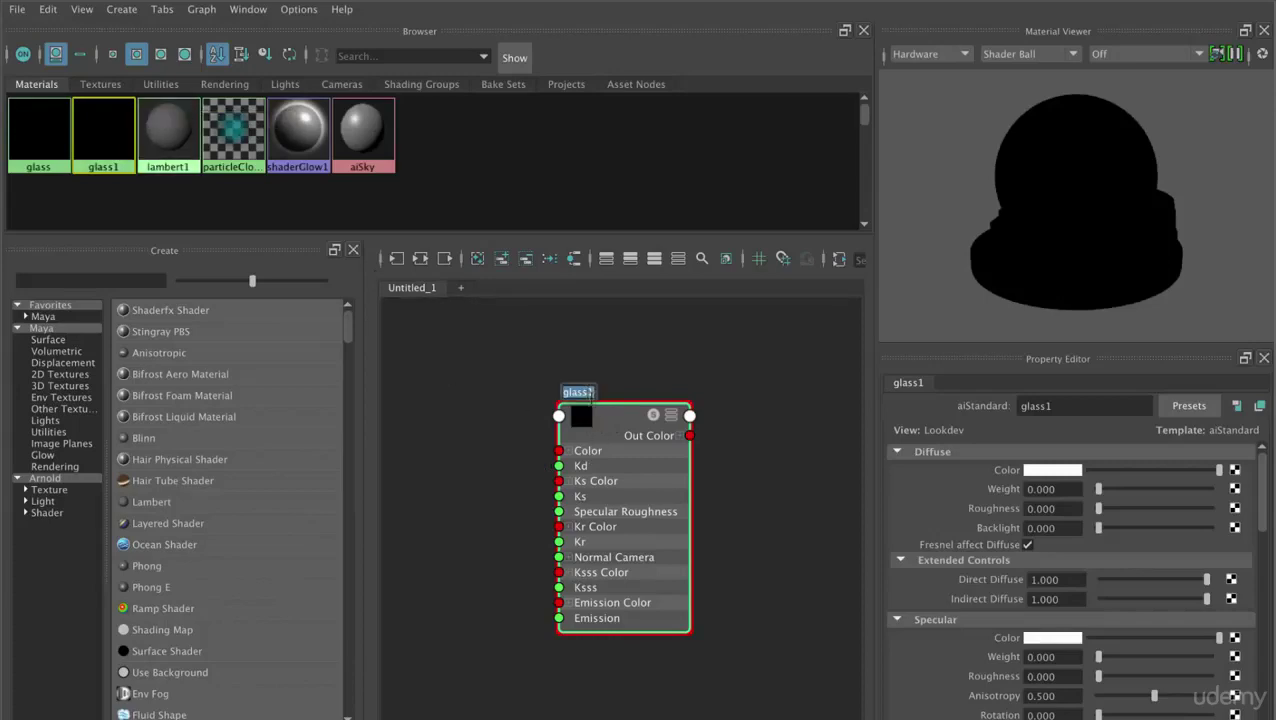
key(BackSpace)
text(wine_shader)
key(Return)
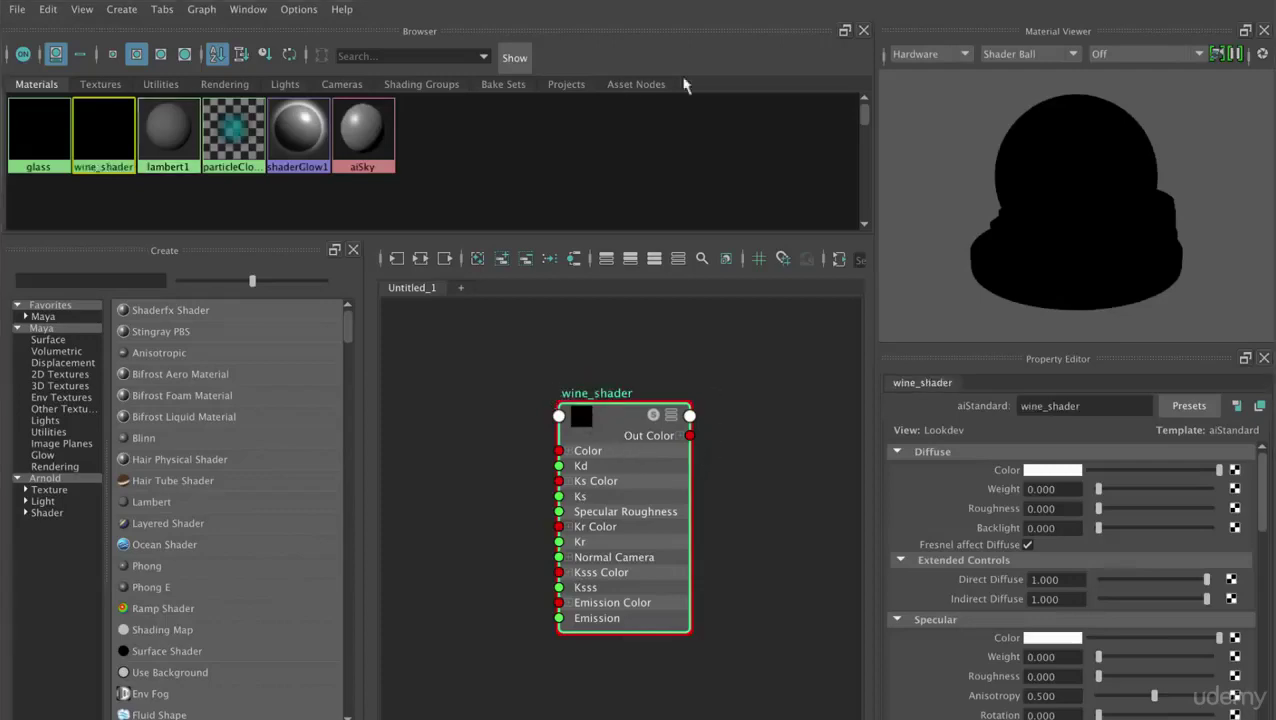
drag(683, 2, 1025, 57)
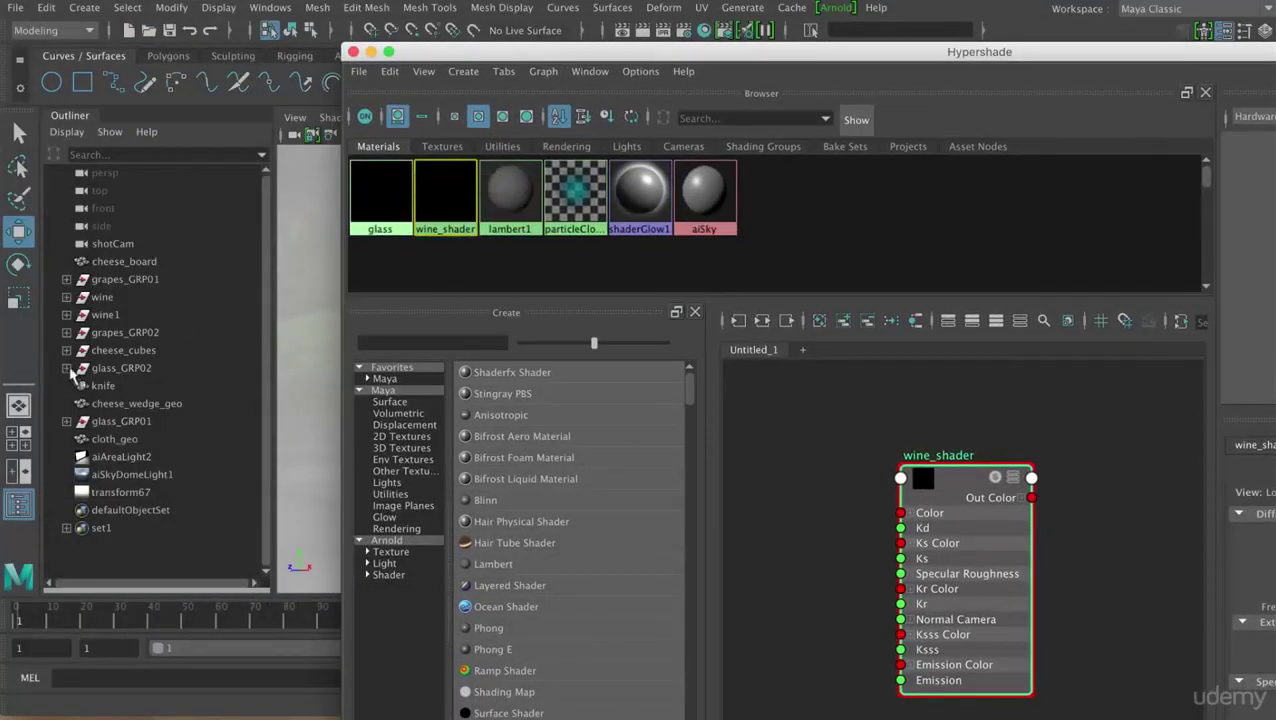
Assign wine_shader to wine_inside and wine_top in glass_GRP02
click(66, 368)
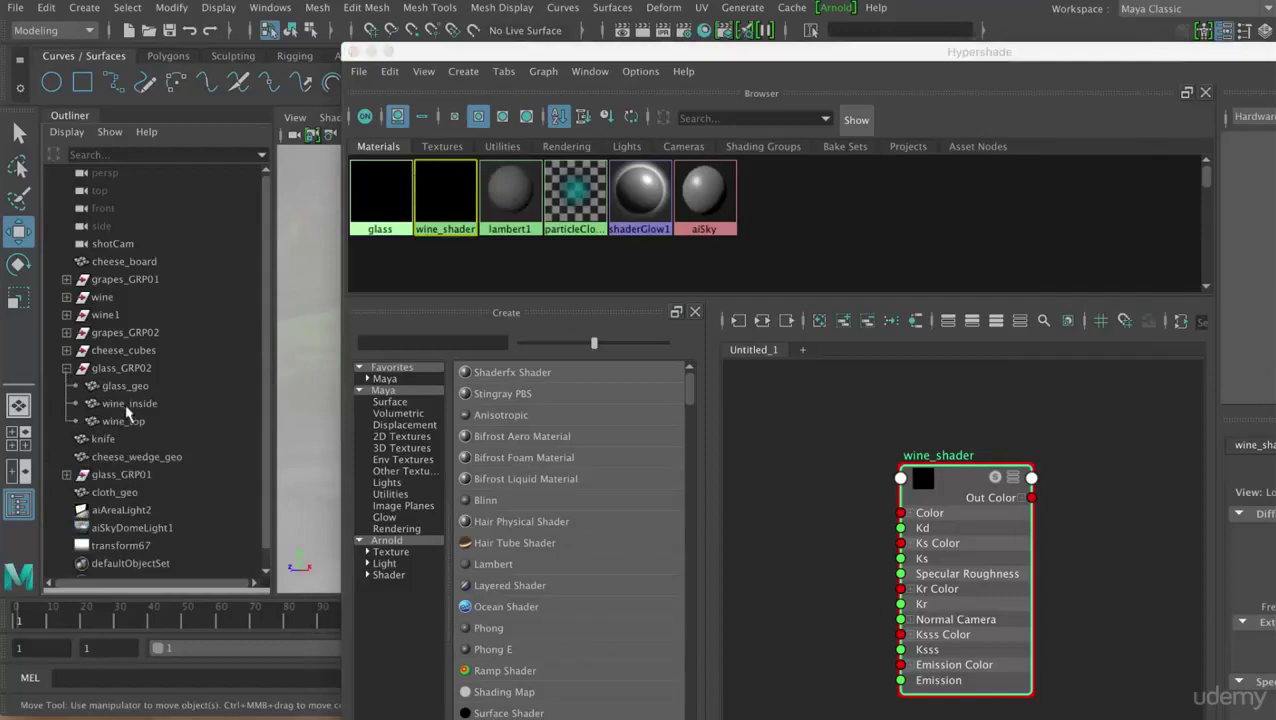
drag(128, 406, 128, 422)
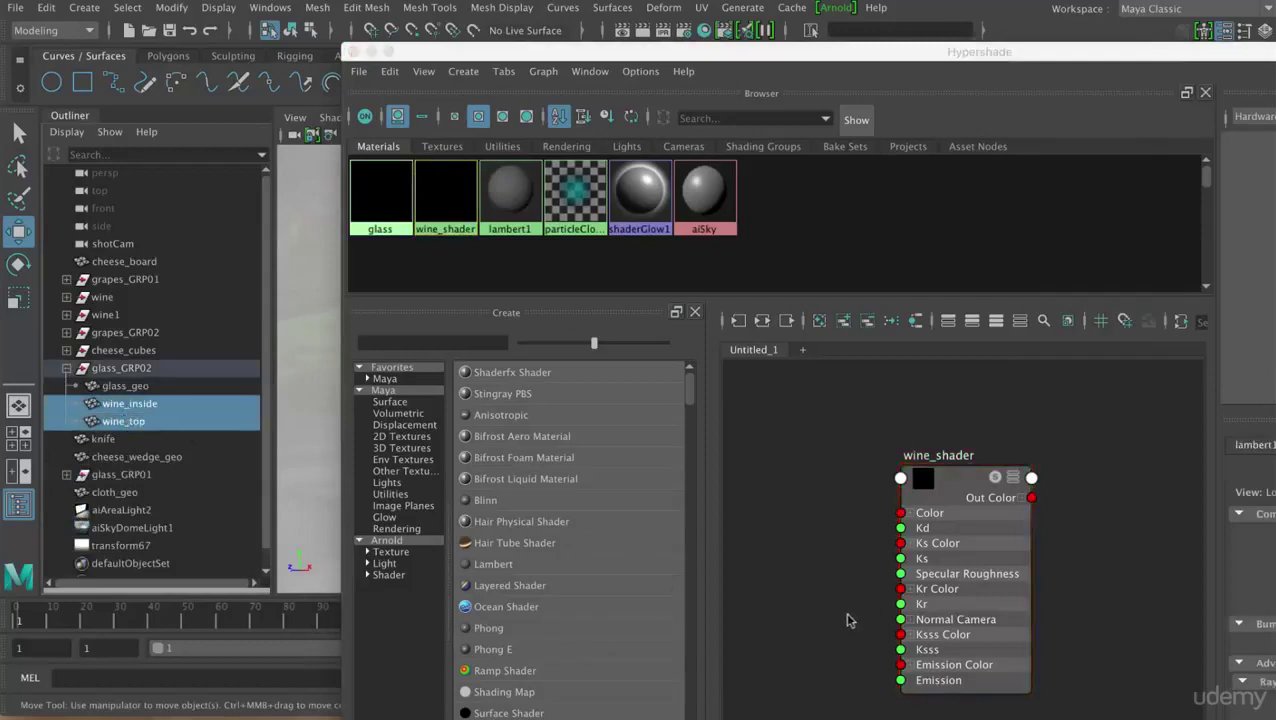
right_click(950, 483)
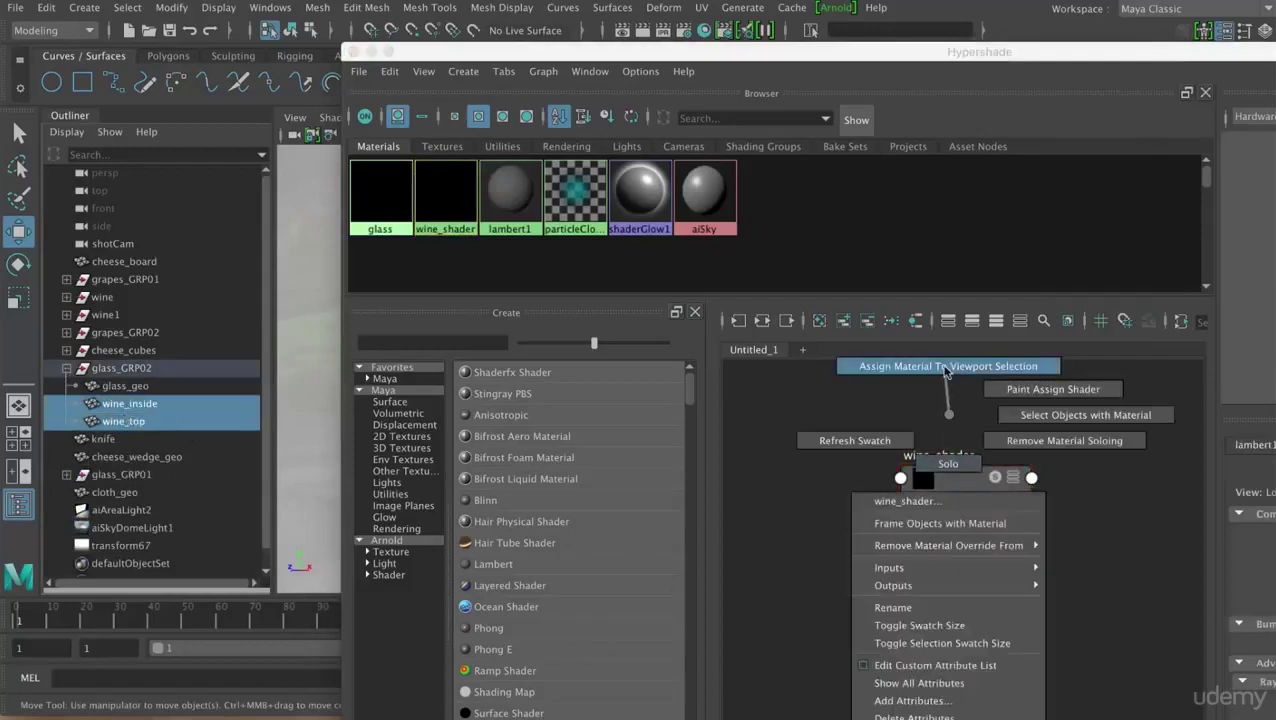
right_drag(950, 470, 948, 366)
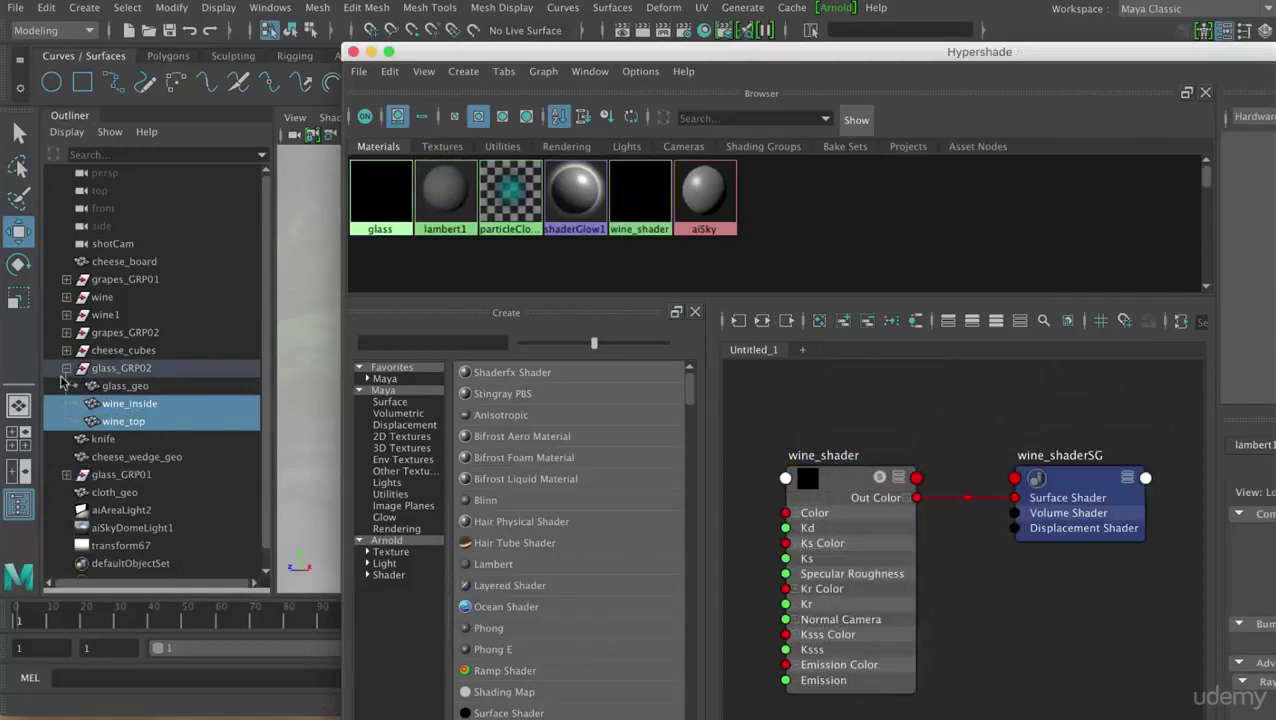
Assign wine_shader to wine_geo in glass_GRP01
click(66, 368)
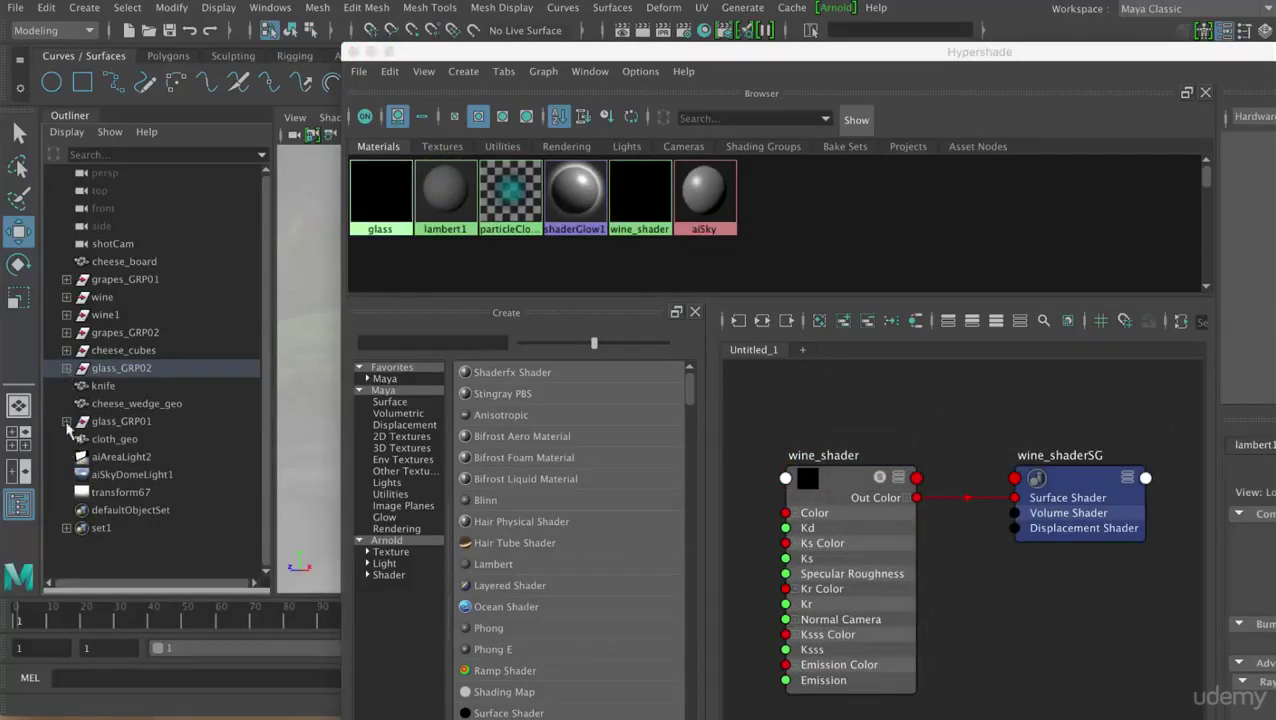
click(66, 421)
click(118, 457)
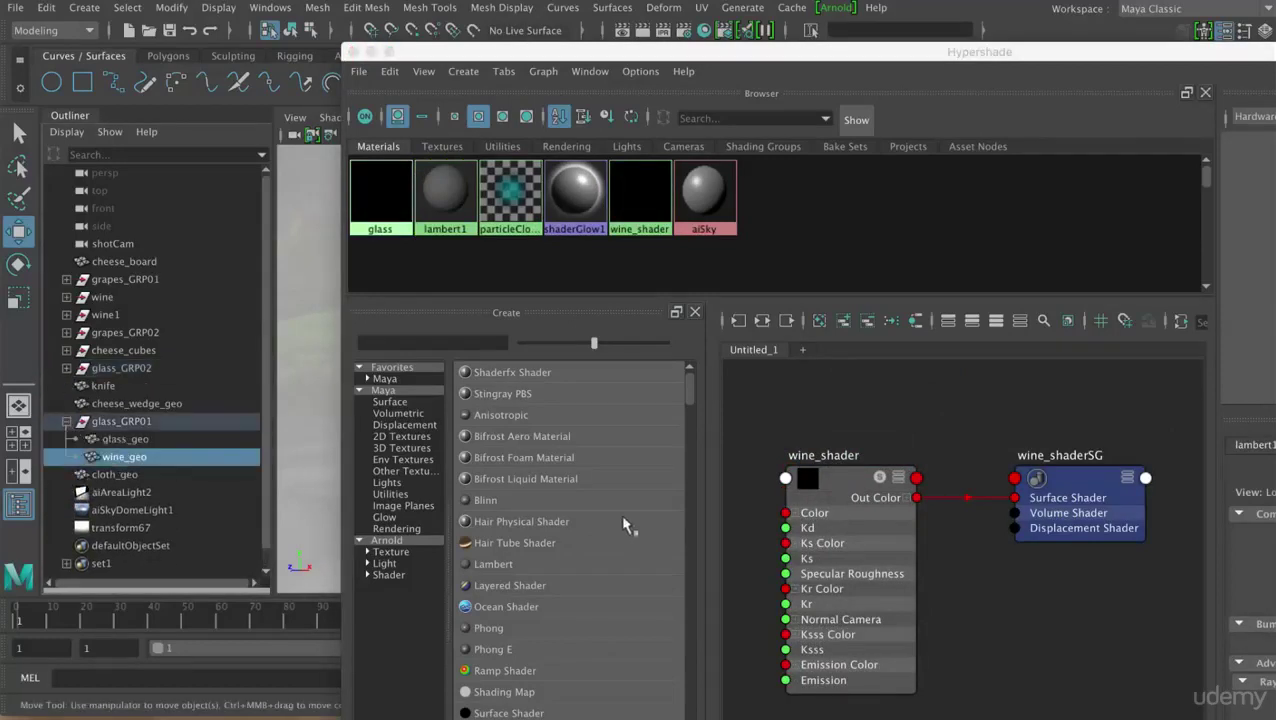
right_drag(851, 485, 838, 383)
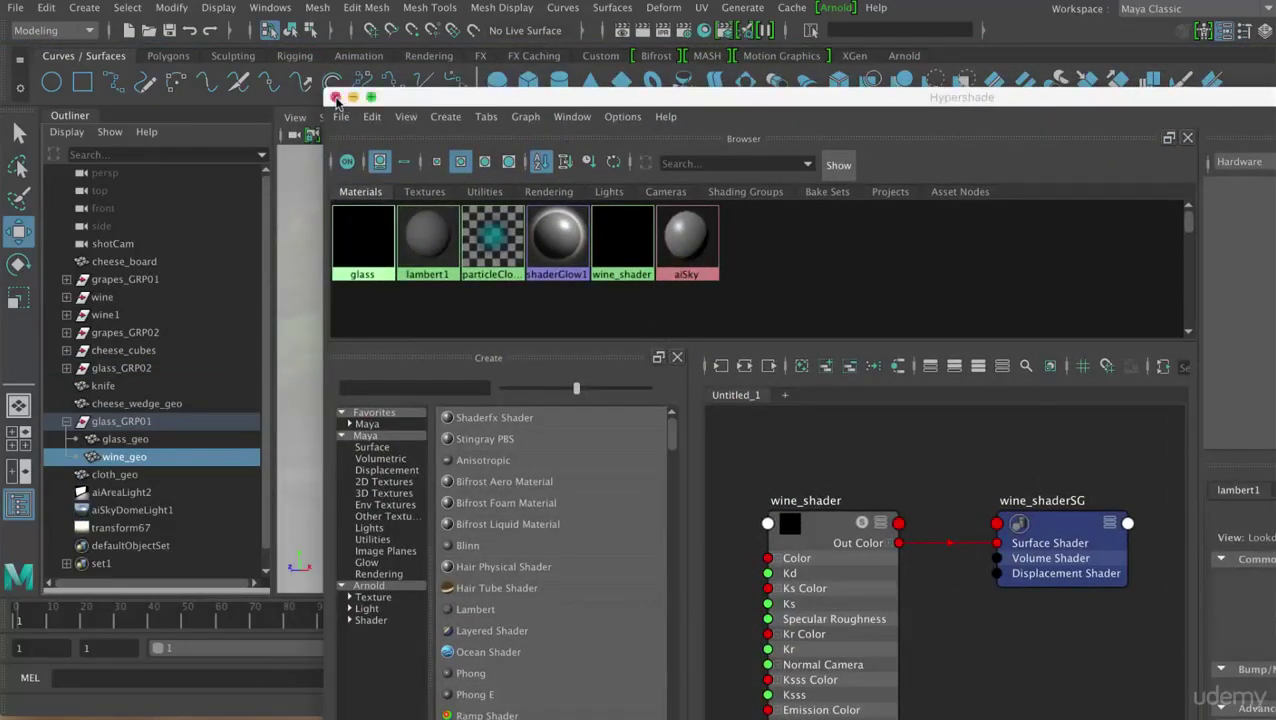
Close Hypershade, select glass_geo, and launch the Arnold RenderView
click(336, 98)
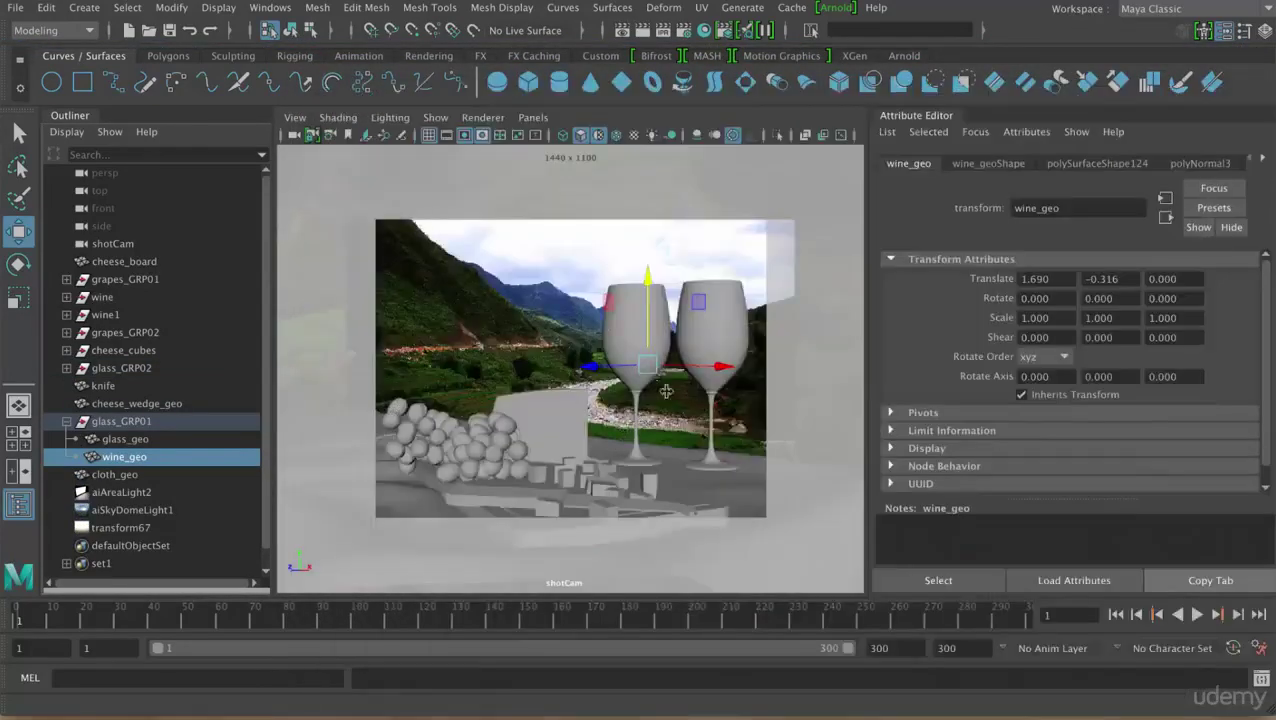
click(293, 33)
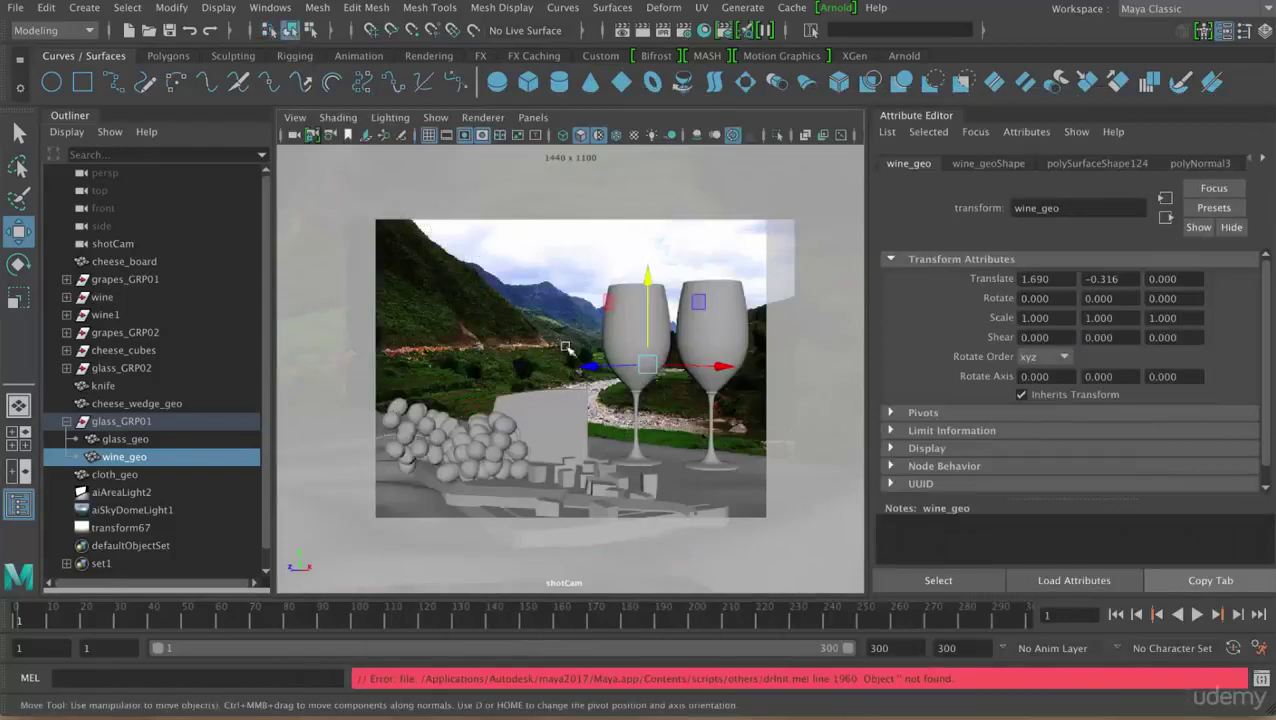
click(620, 334)
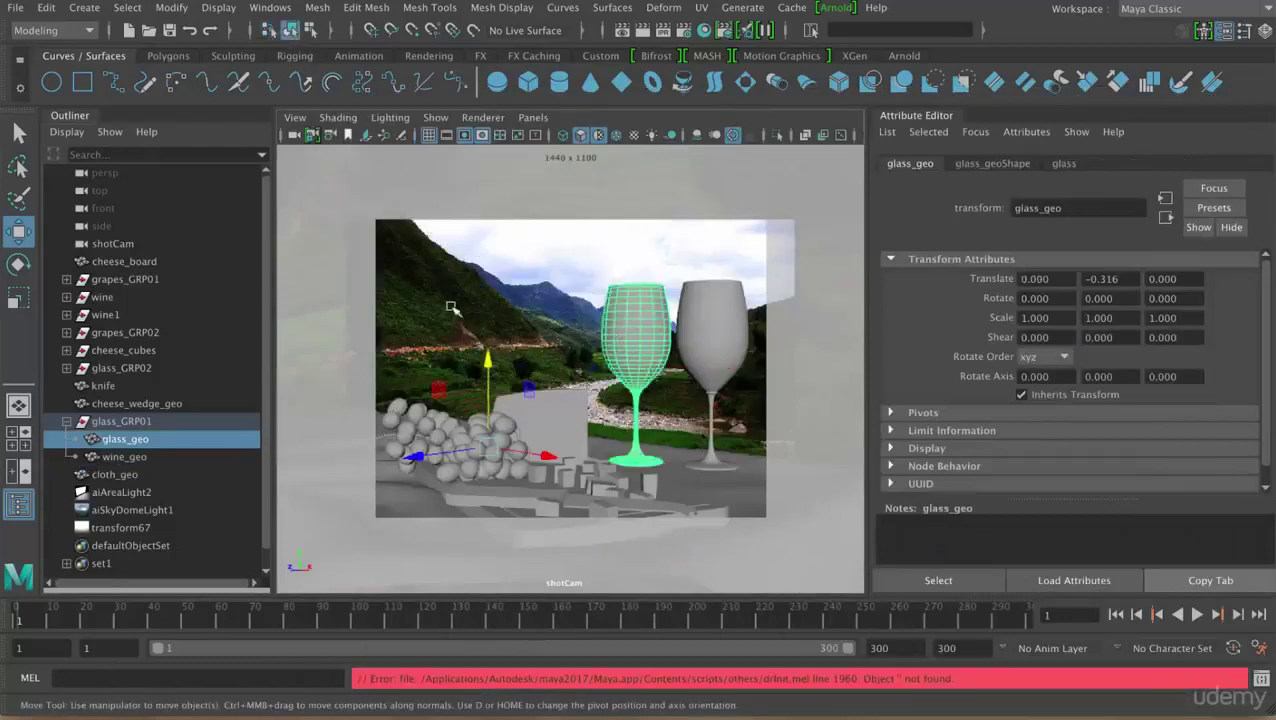
click(838, 12)
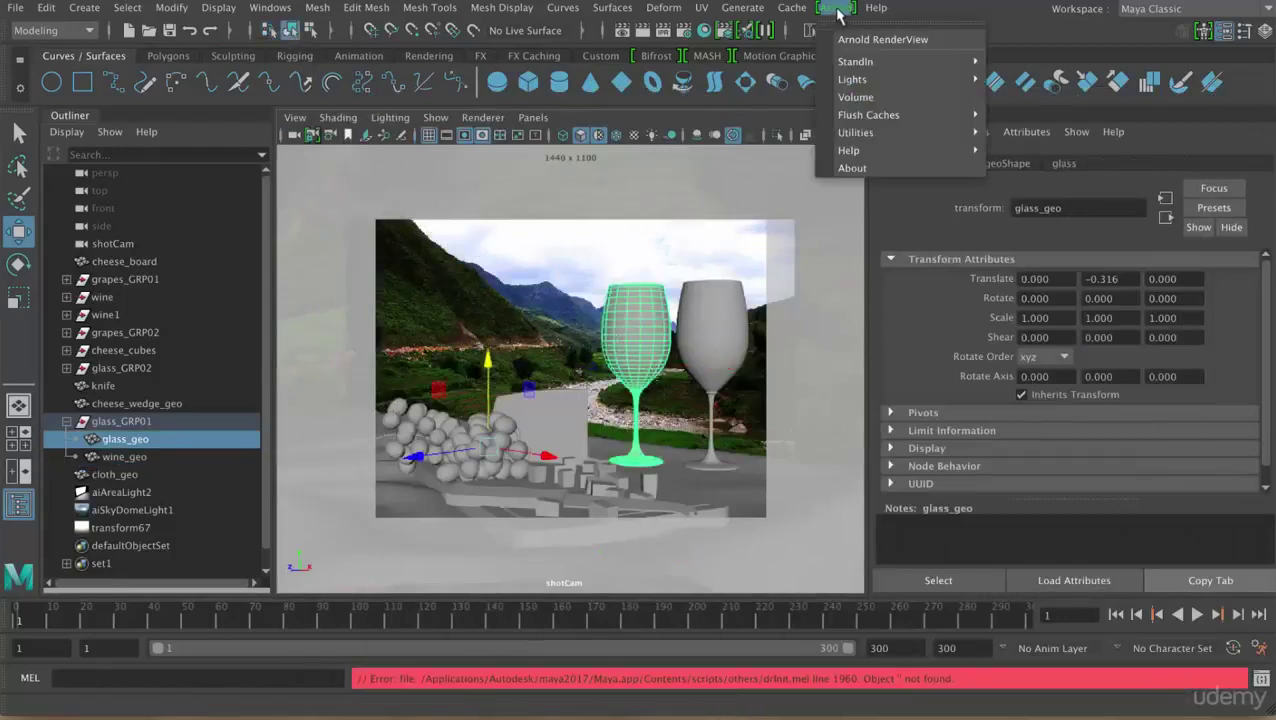
click(851, 41)
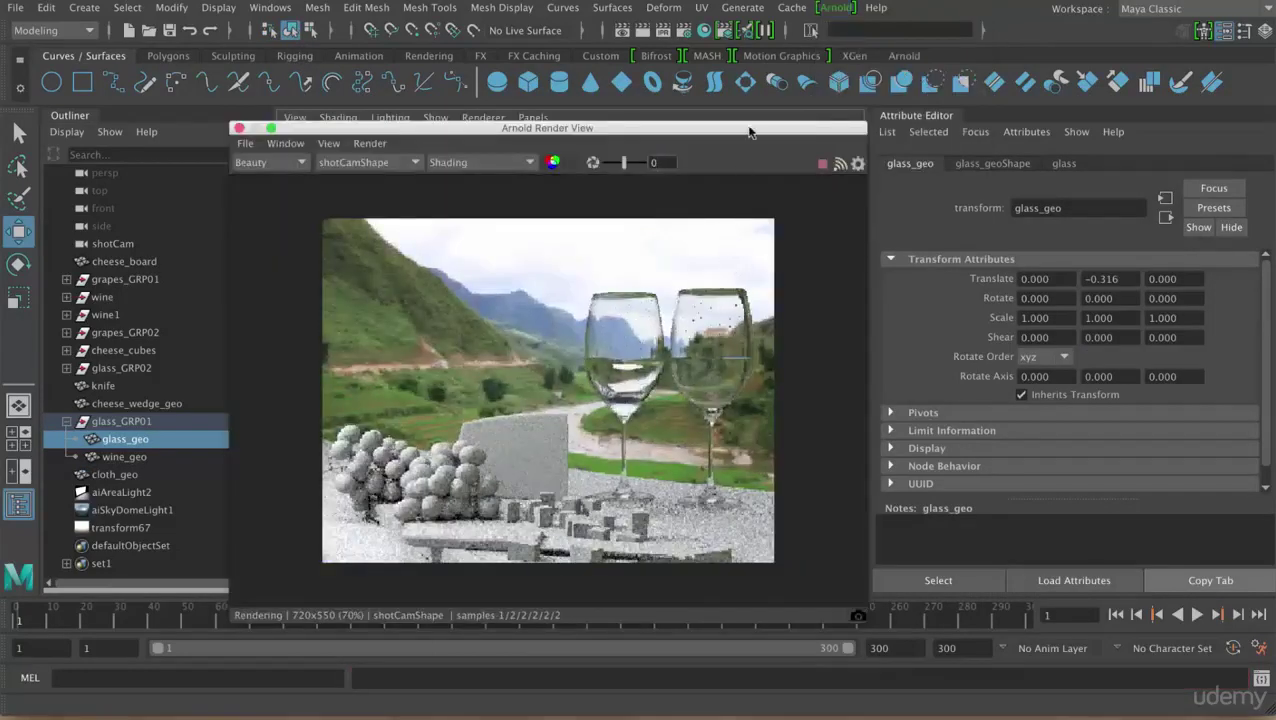
Reposition the render window and show the glass material's attributes
drag(742, 129, 590, 100)
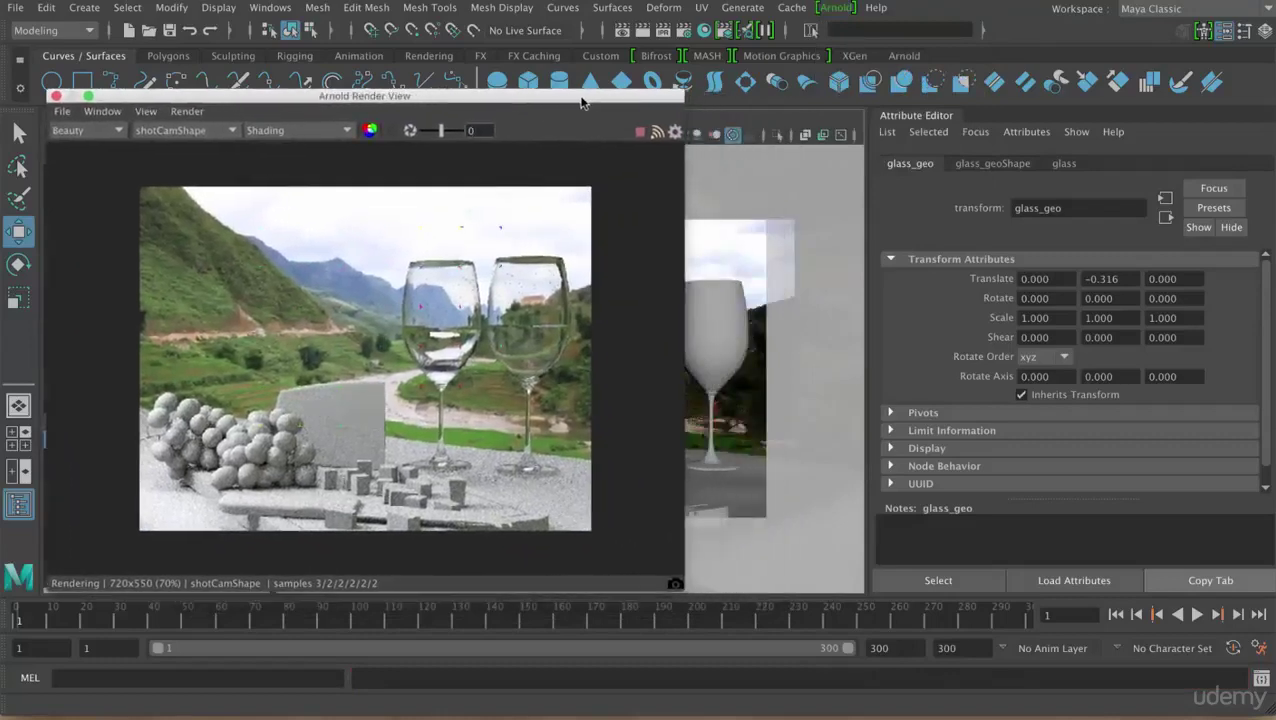
click(448, 355)
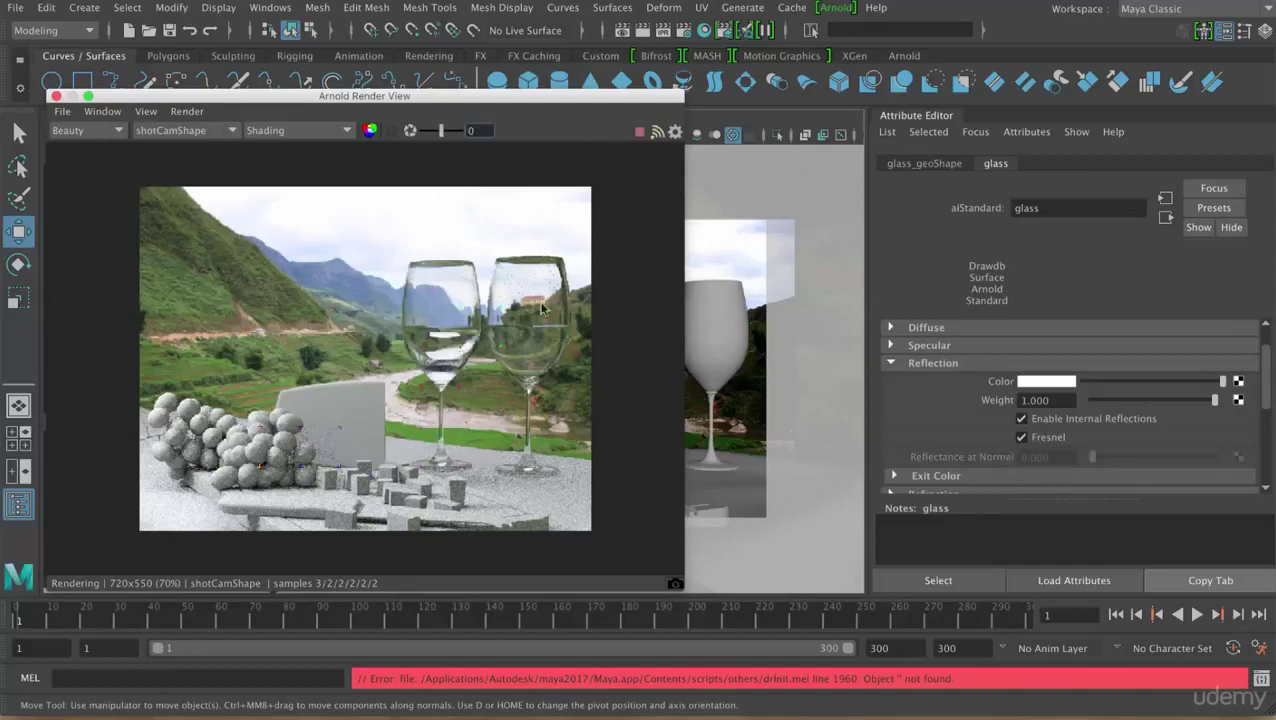
drag(303, 97, 501, 99)
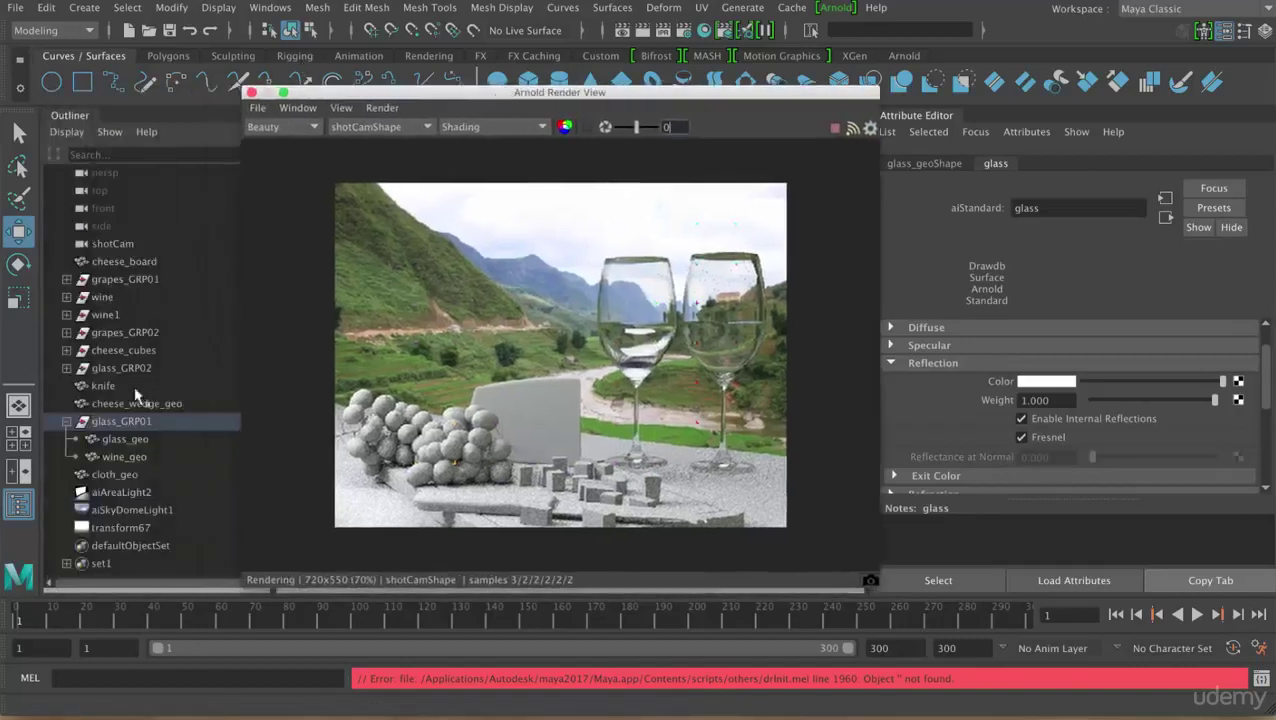
Lower wine_shader's refraction IOR from 1.434 to 1.301
click(132, 457)
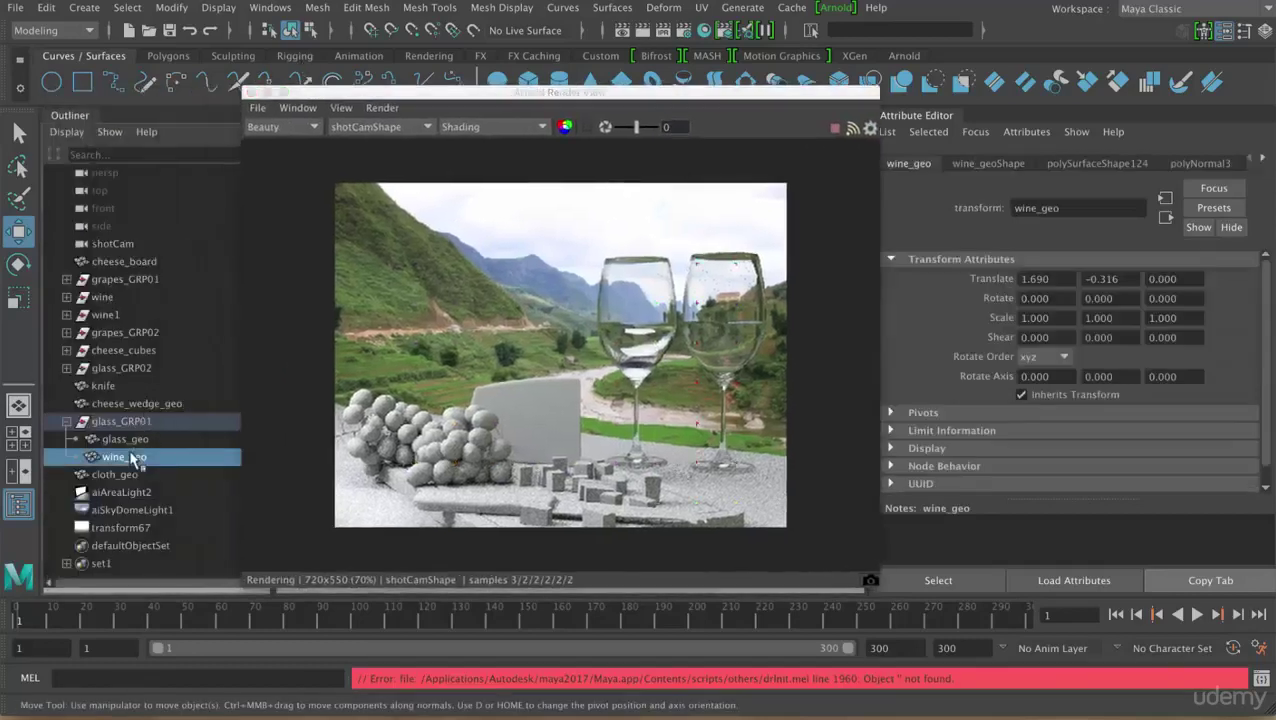
click(1263, 163)
click(1204, 163)
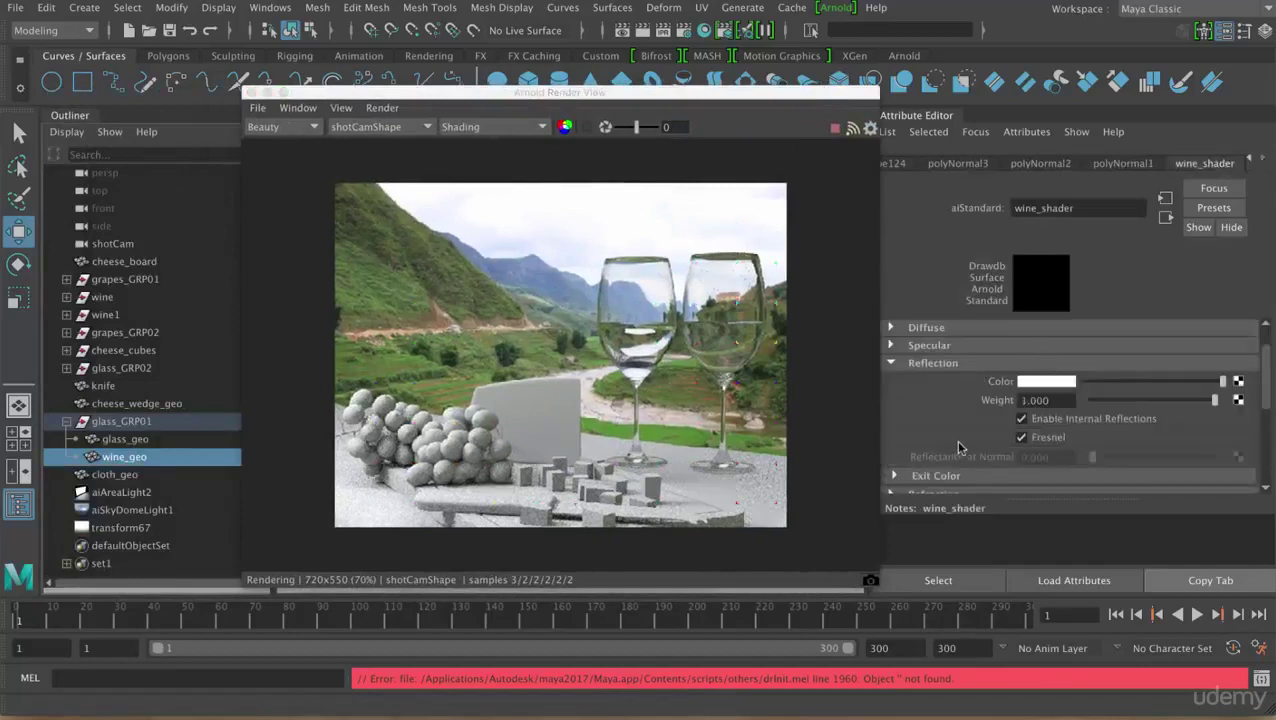
drag(1012, 499, 1016, 560)
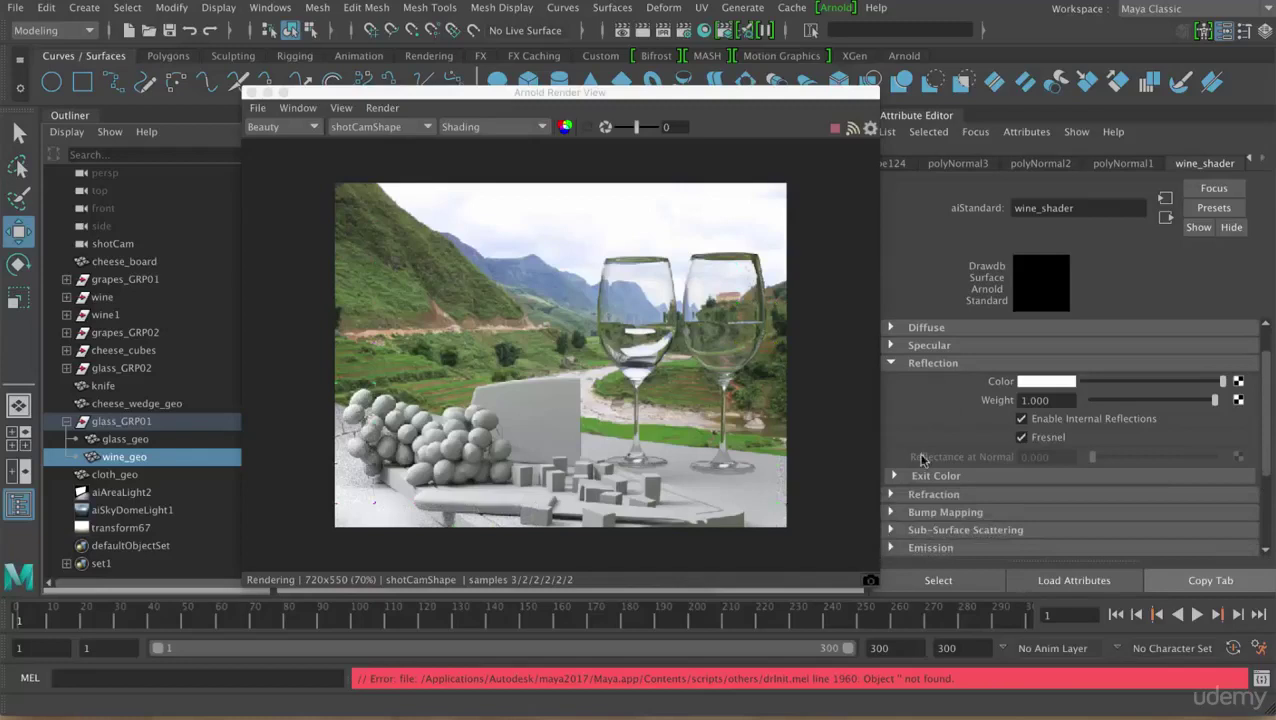
click(930, 366)
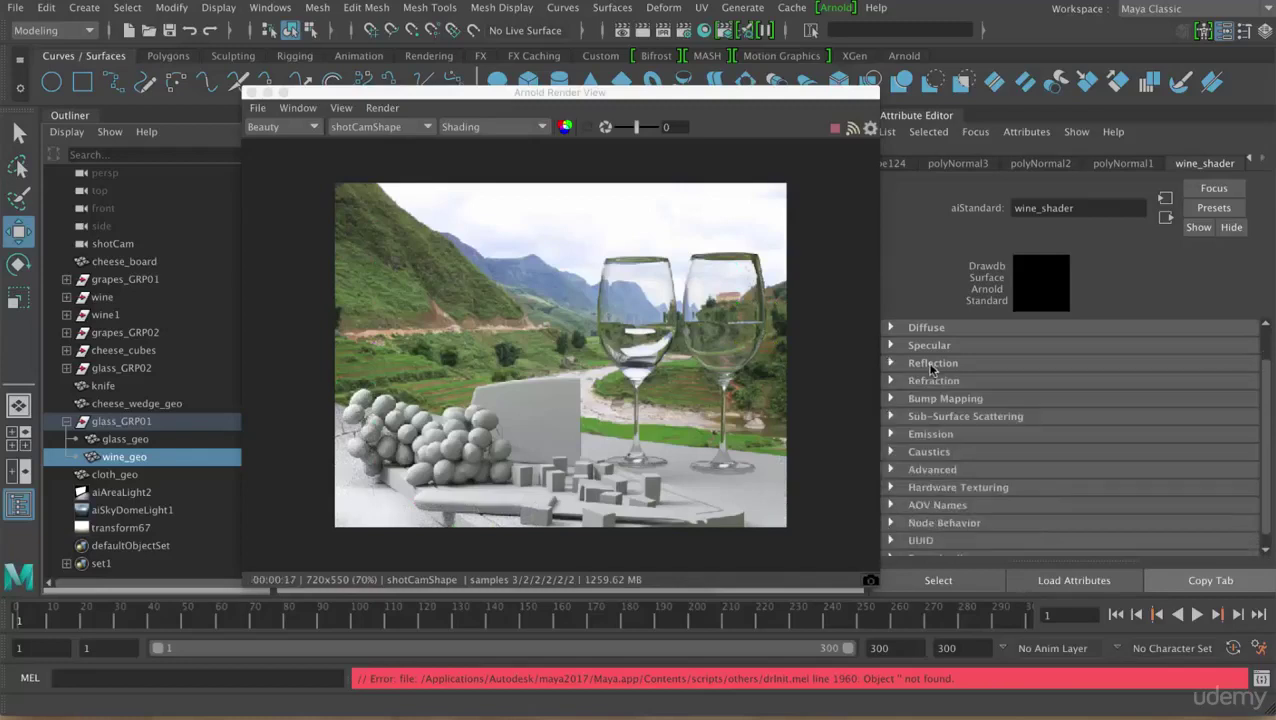
click(934, 381)
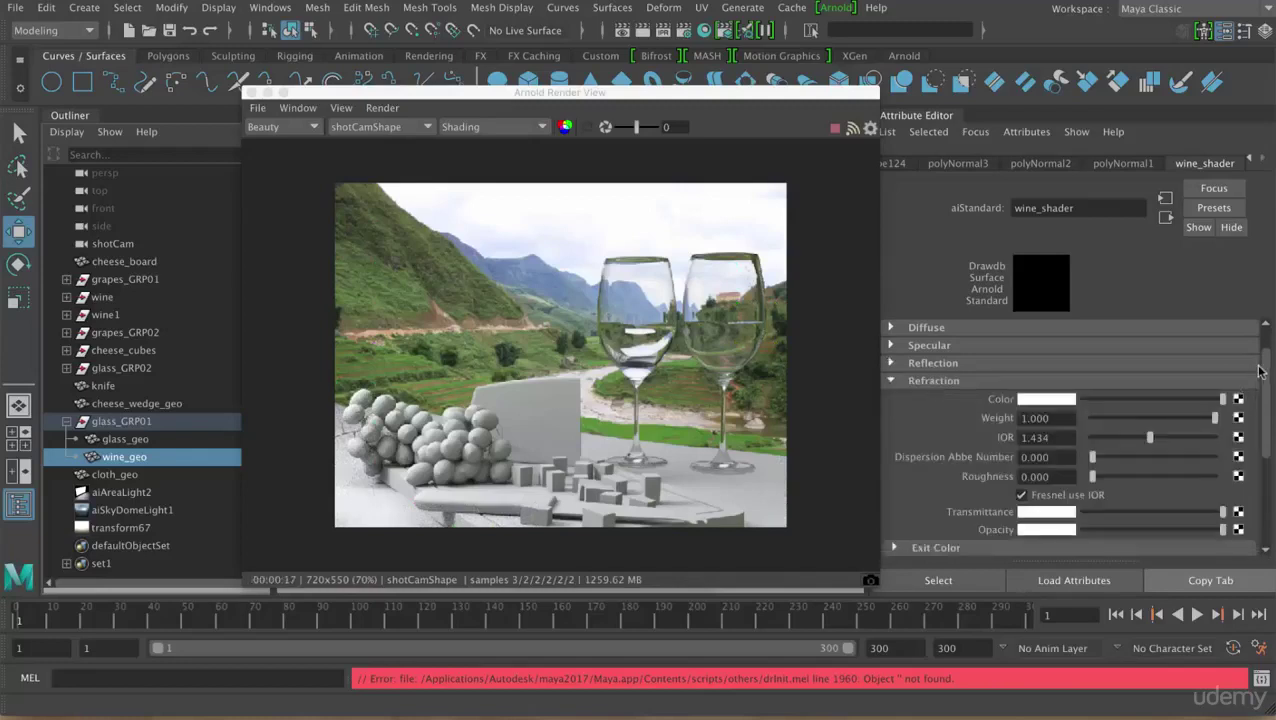
scroll(1260, 372, down, 1)
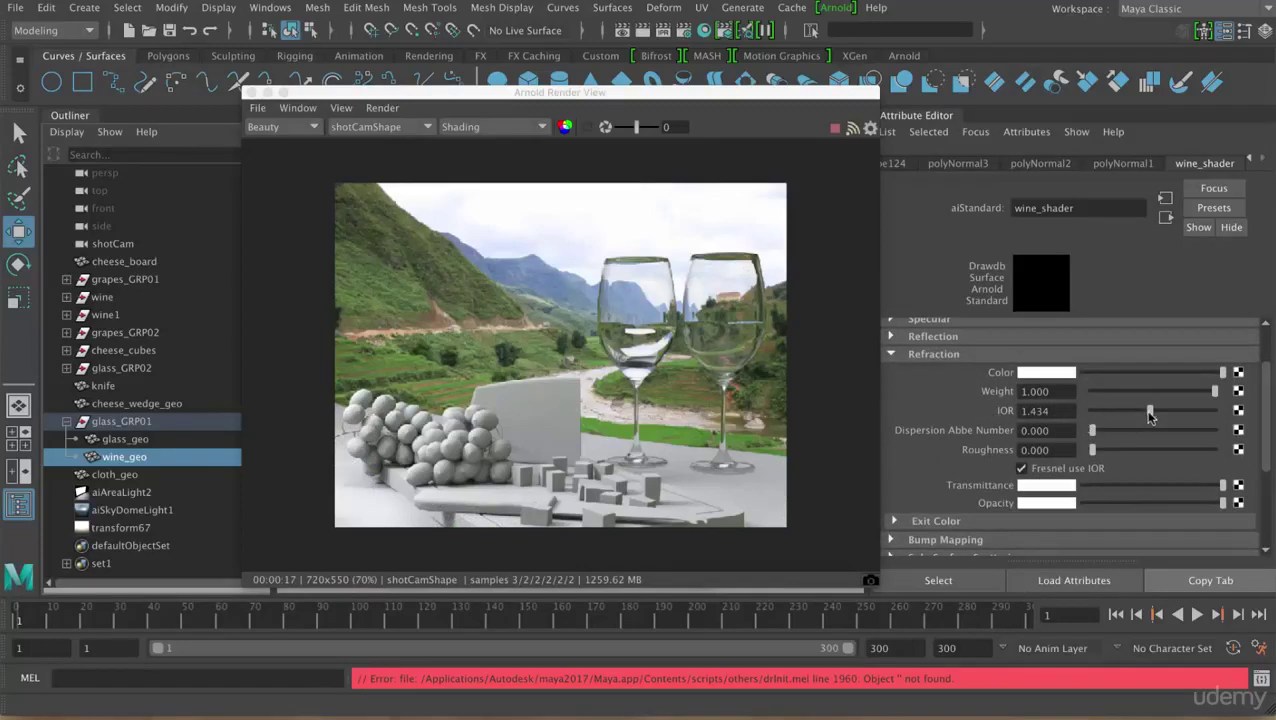
drag(1149, 417, 1145, 417)
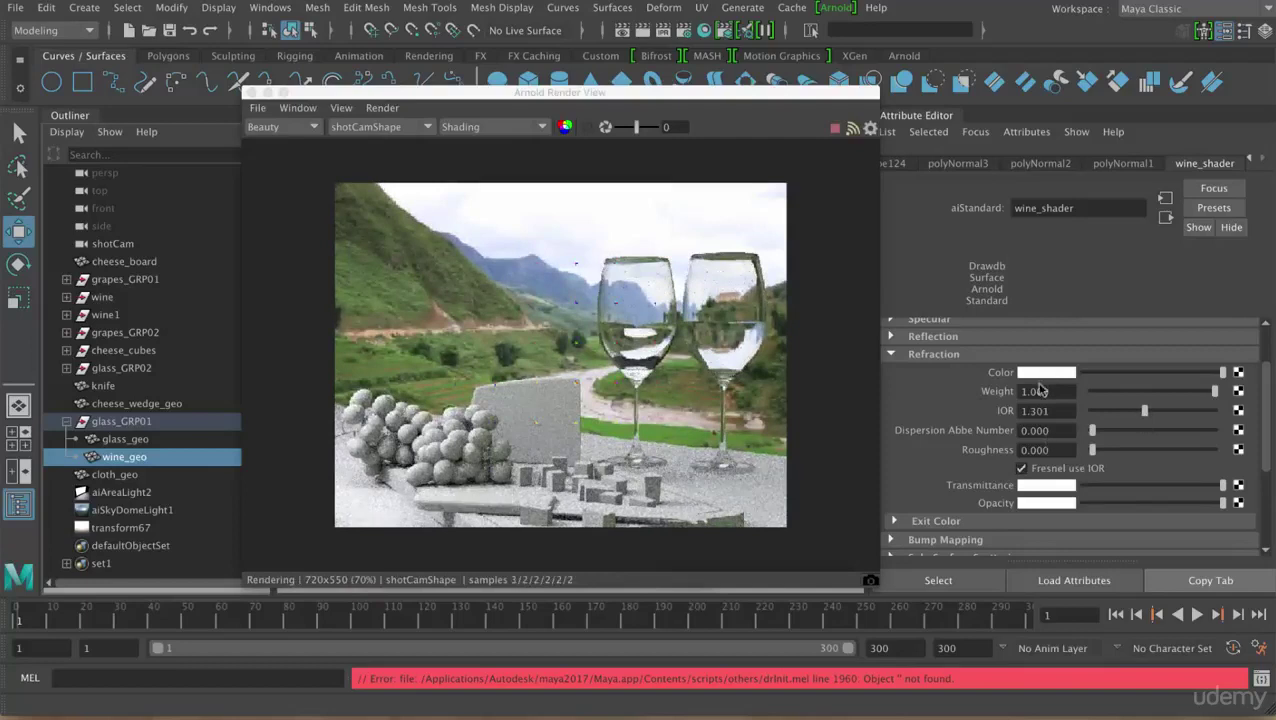
Tint wine_shader's refraction colour red, then return it to white
click(1040, 373)
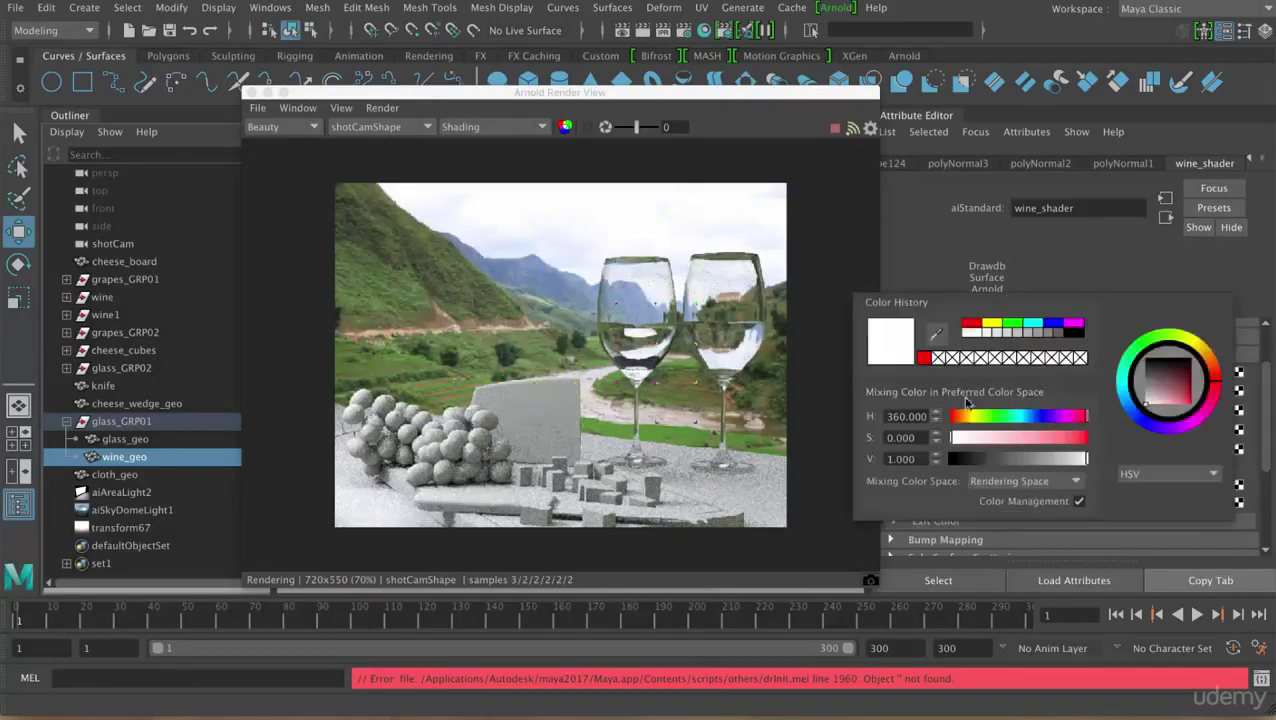
click(924, 359)
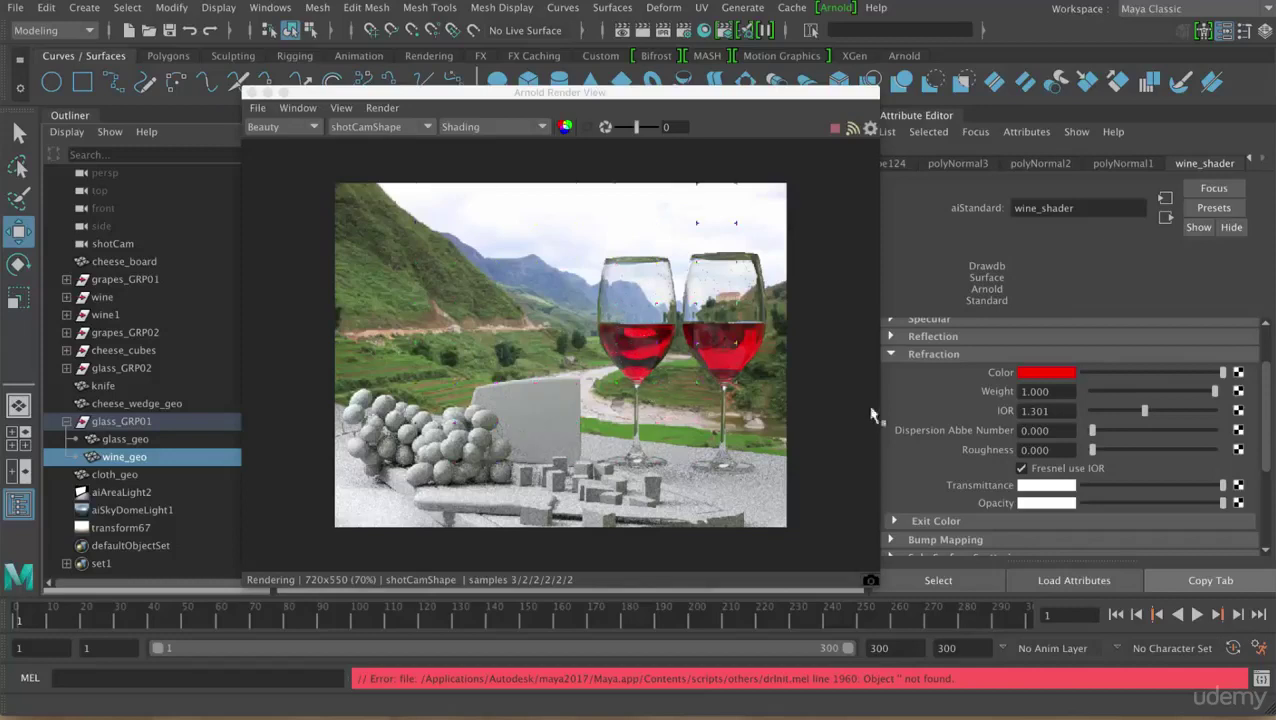
mouse_move(1140, 376)
mouse_down()
mouse_move(1043, 373)
mouse_move(1222, 372)
mouse_up()
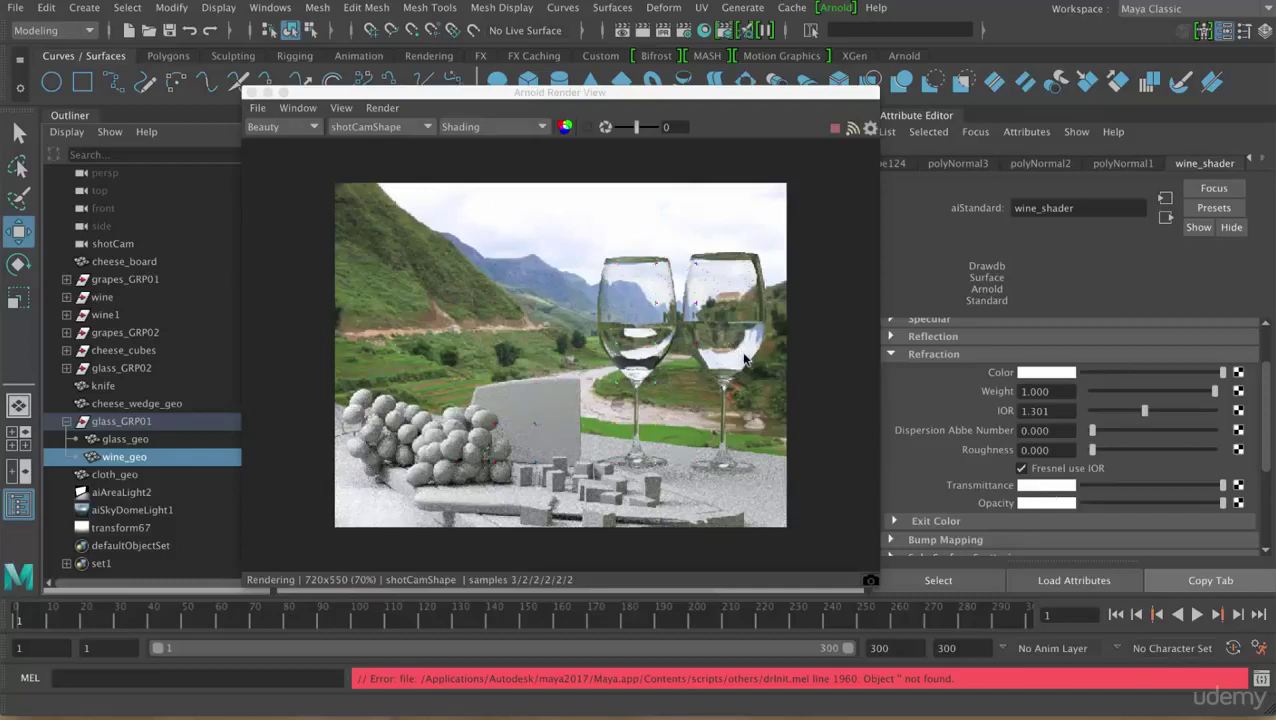
Set wine_shader's transmittance to red and reduce its strength slightly
click(1036, 486)
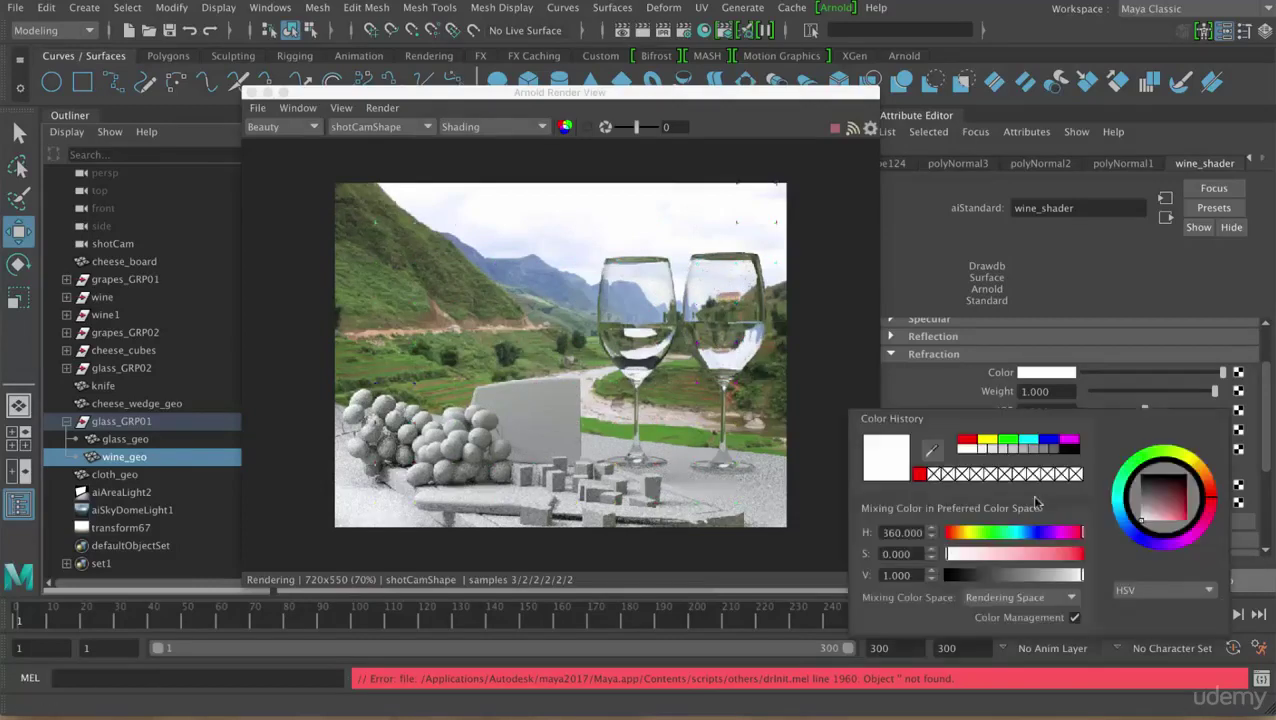
click(921, 475)
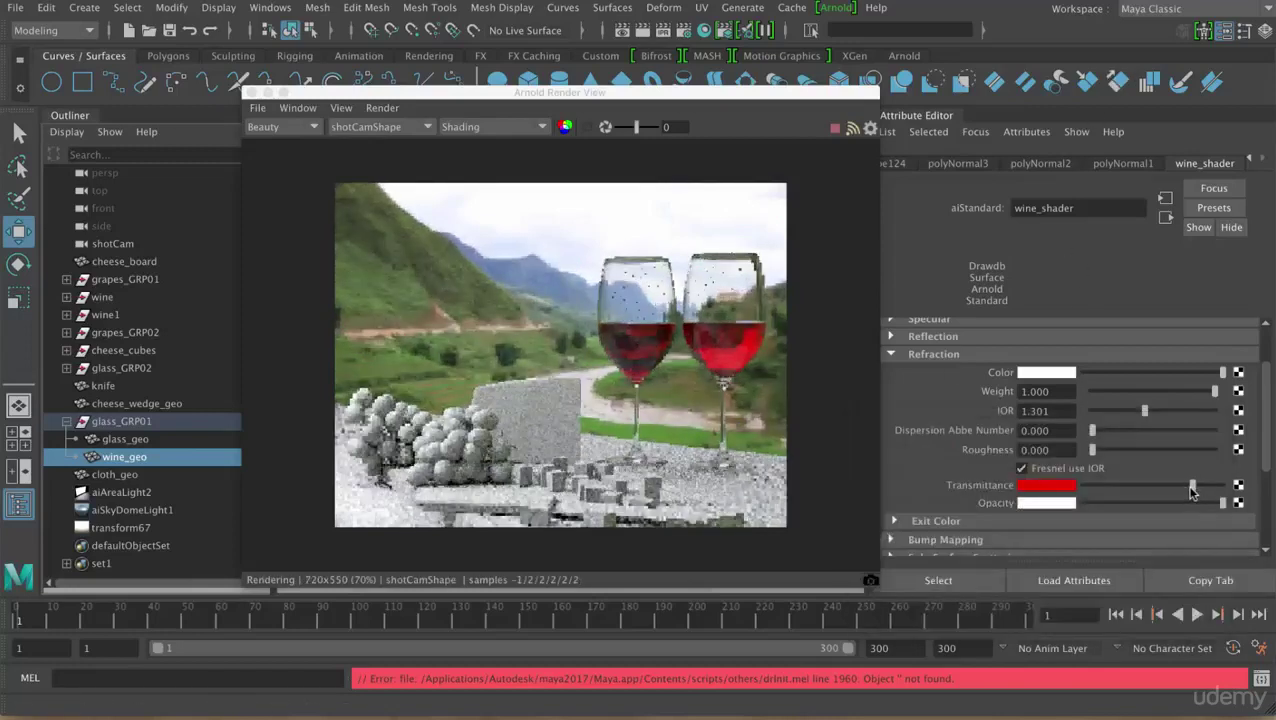
mouse_move(1221, 486)
mouse_down()
mouse_move(1177, 487)
mouse_move(1218, 487)
mouse_up()
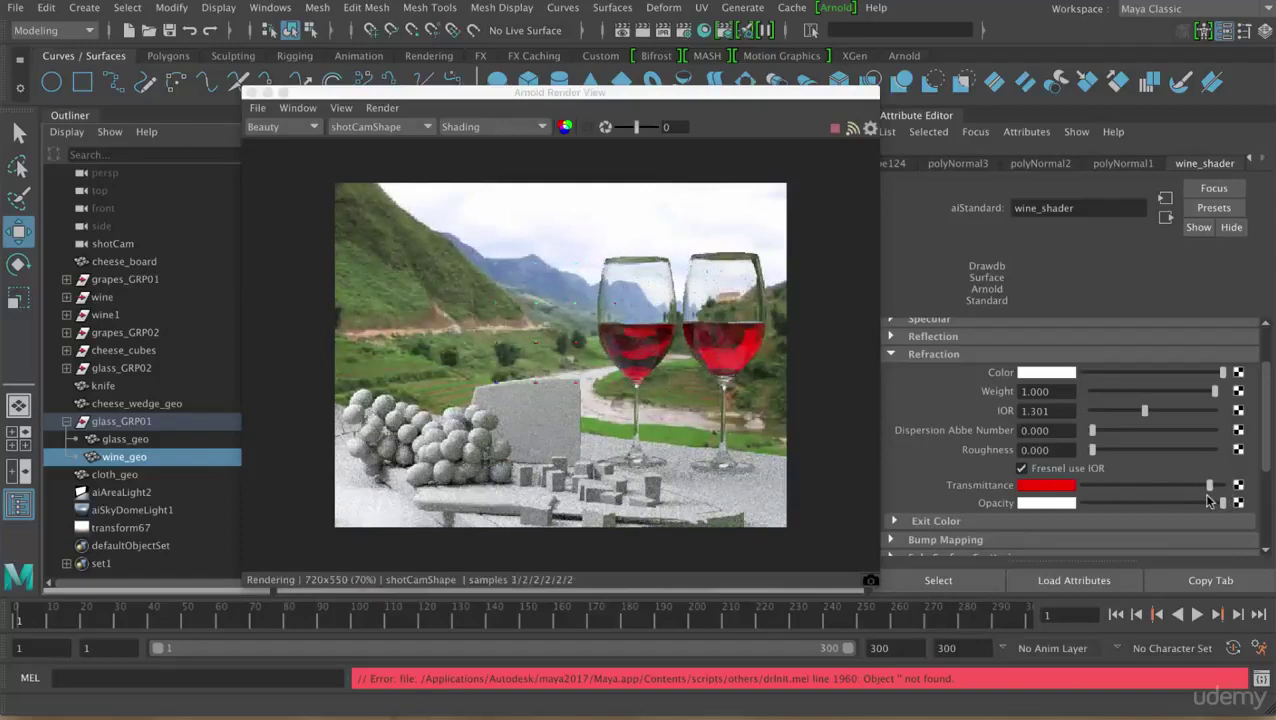
drag(1208, 488, 1198, 488)
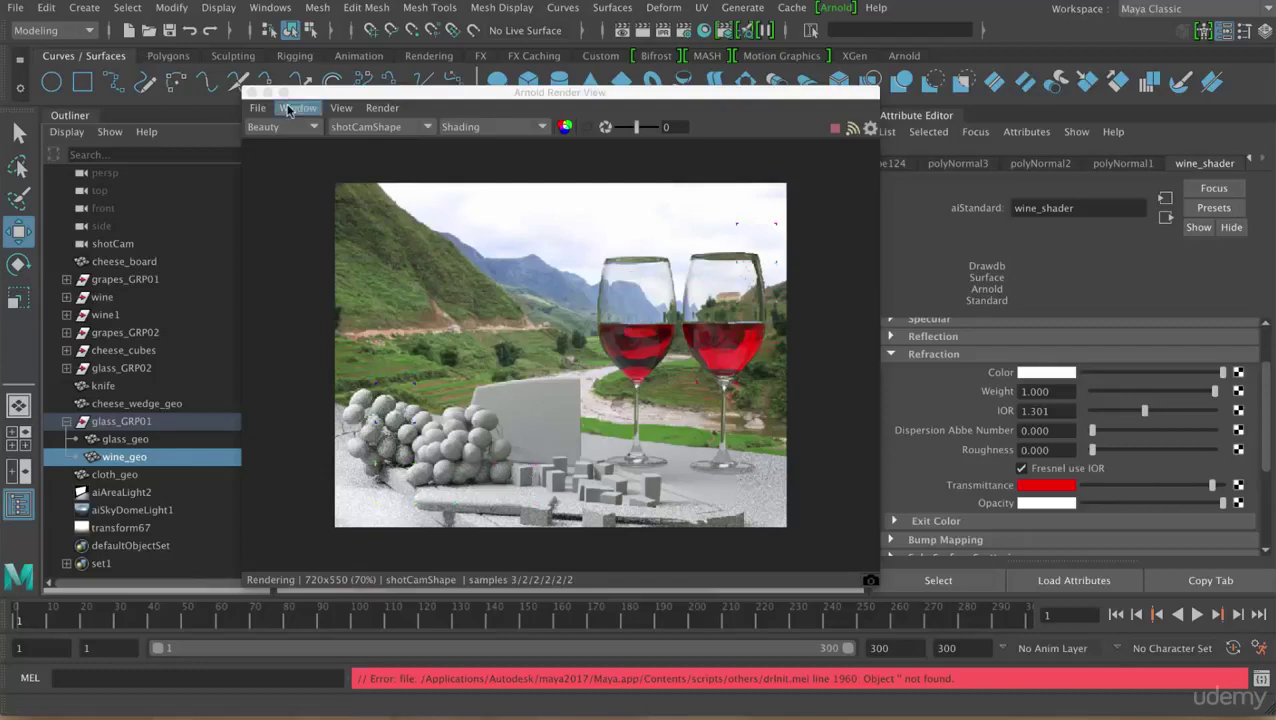
Scale glass_GRP01 up uniformly to 3.353
click(124, 420)
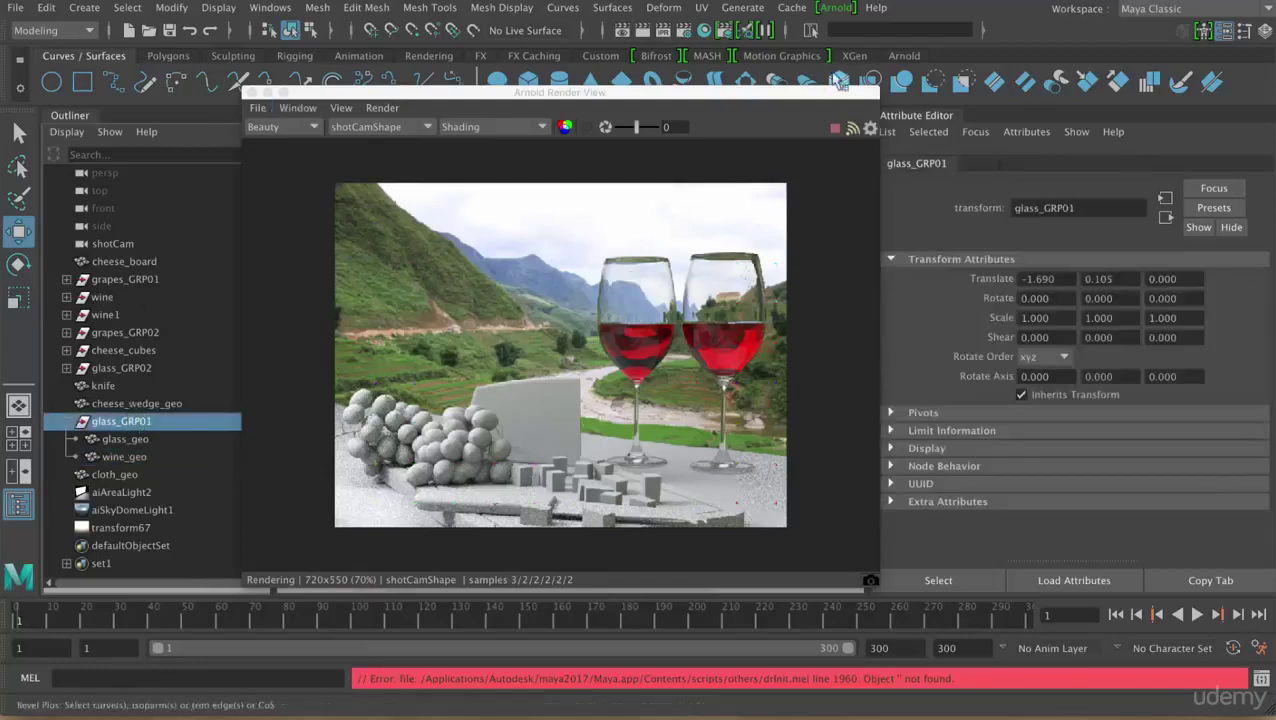
drag(792, 85, 329, 85)
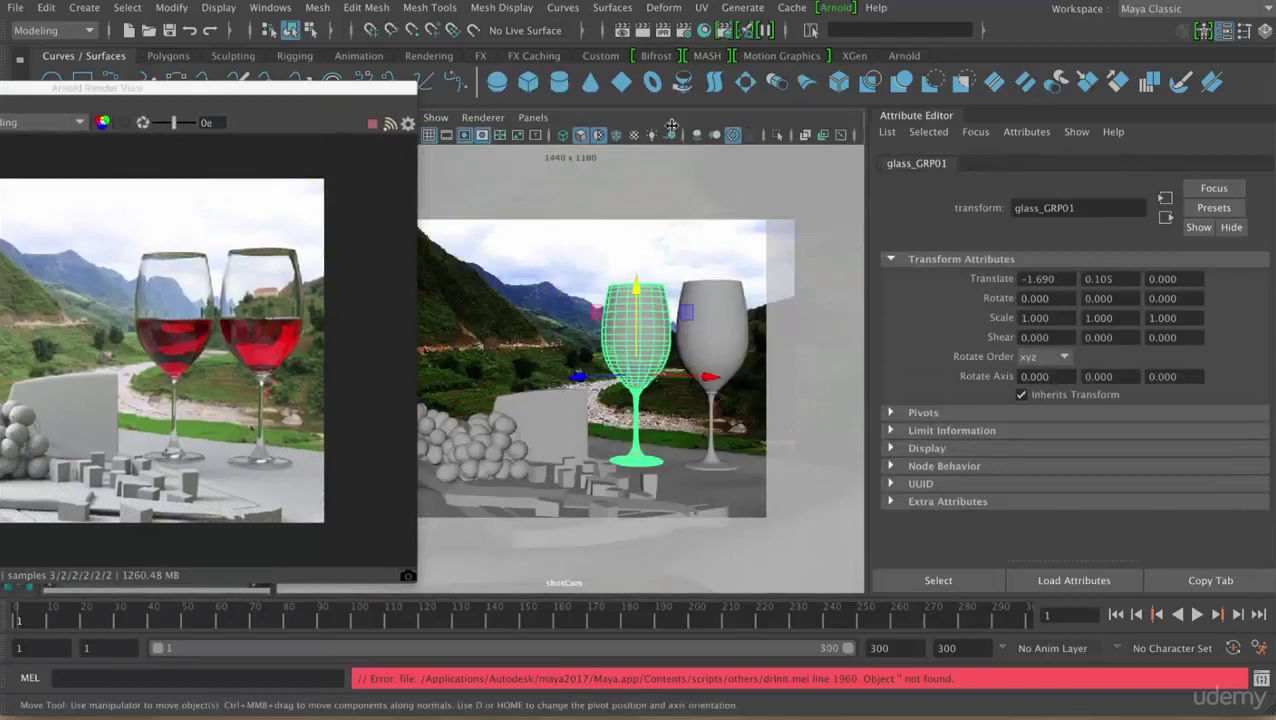
key(e)
key(r)
drag(638, 374, 850, 405)
Re-render the full scene in Arnold Render View with the enlarged glass
drag(251, 97, 509, 107)
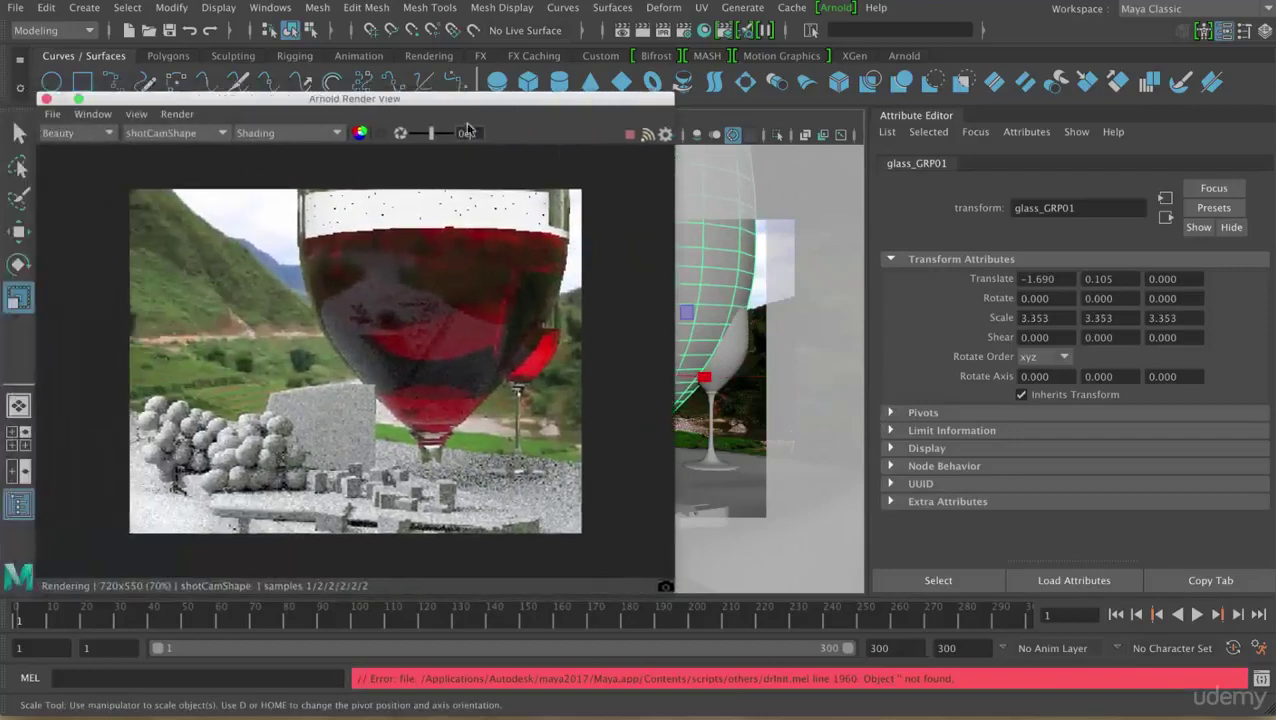
click(177, 114)
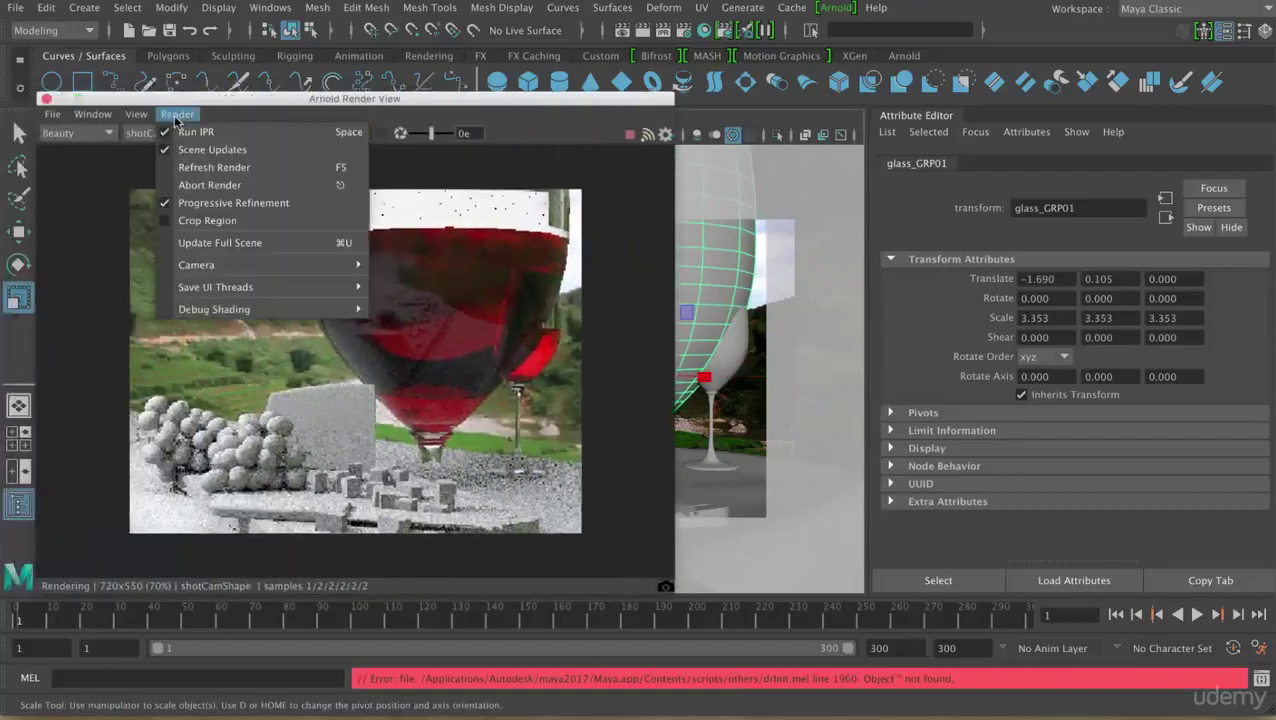
click(214, 242)
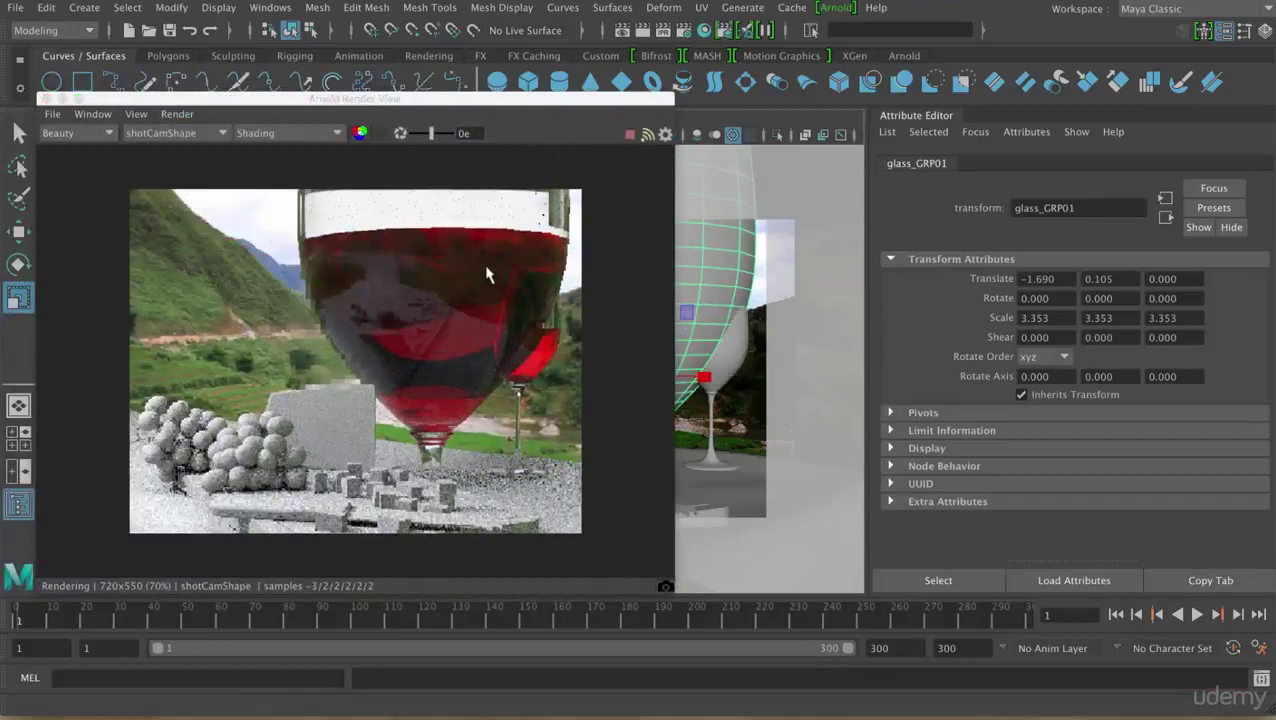
mouse_move(537, 98)
mouse_down()
mouse_move(762, 293)
mouse_move(750, 215)
mouse_move(704, 170)
mouse_up()
Desaturate wine_shader's transmittance to pale pink, saturation about 0.207
click(124, 456)
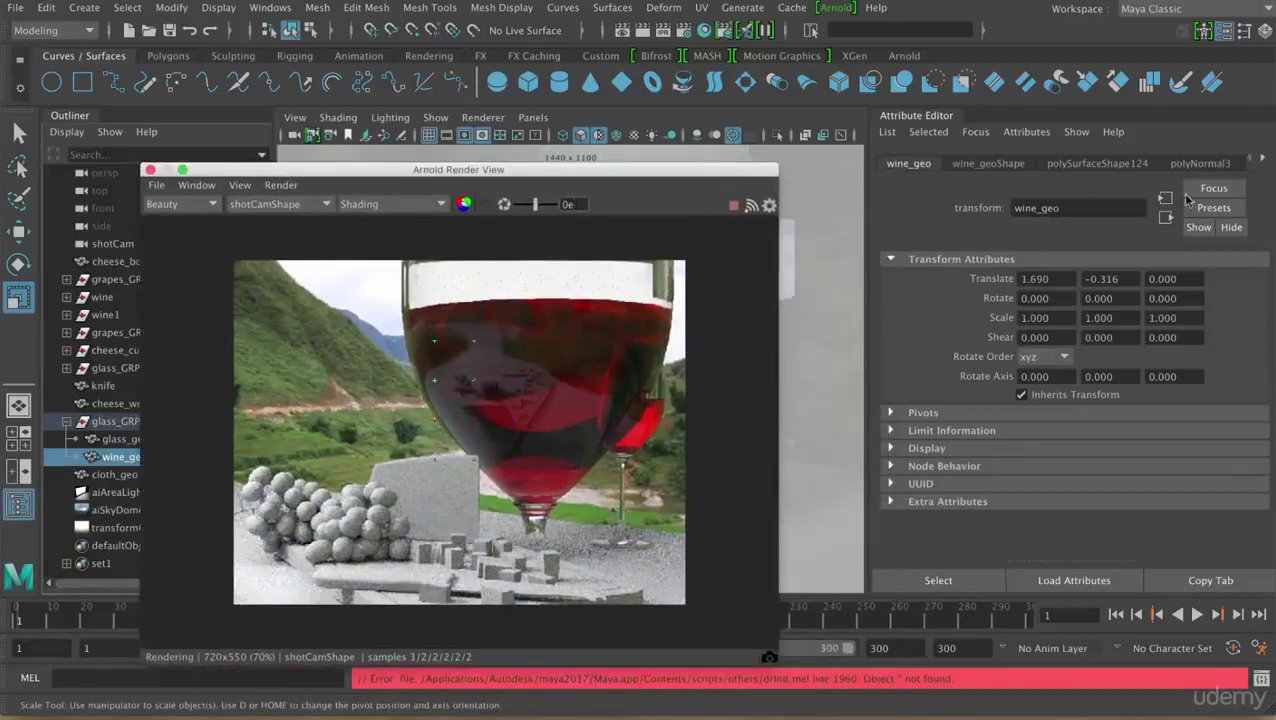
click(1263, 160)
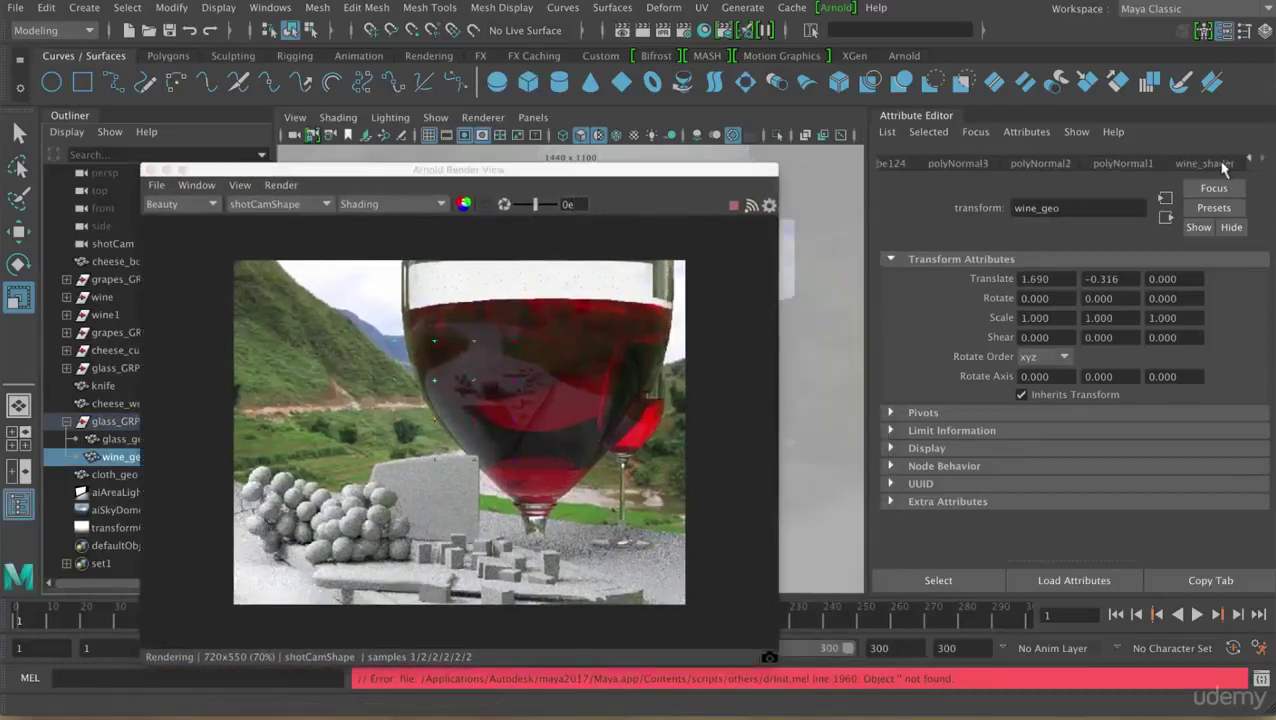
click(1210, 163)
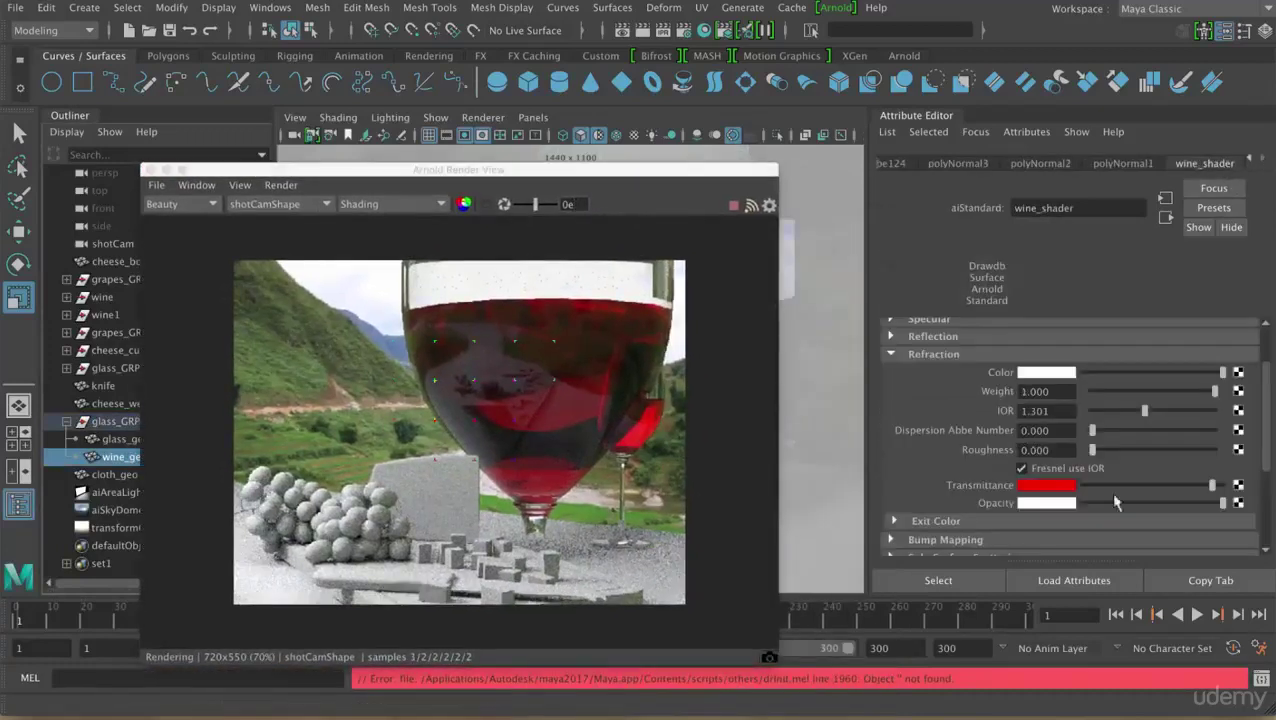
click(1060, 488)
drag(1015, 558, 1004, 555)
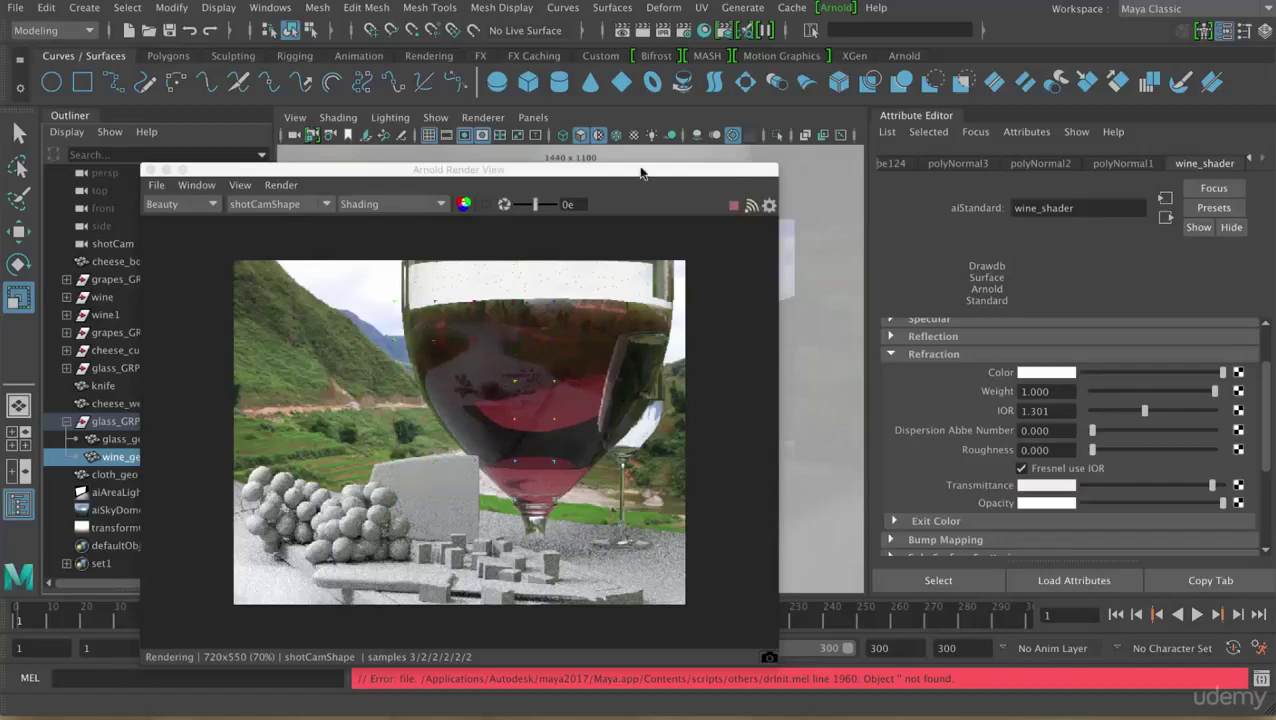
Undo glass_GRP01's scaling back to 1 and move the render window over the viewport
drag(641, 170, 595, 522)
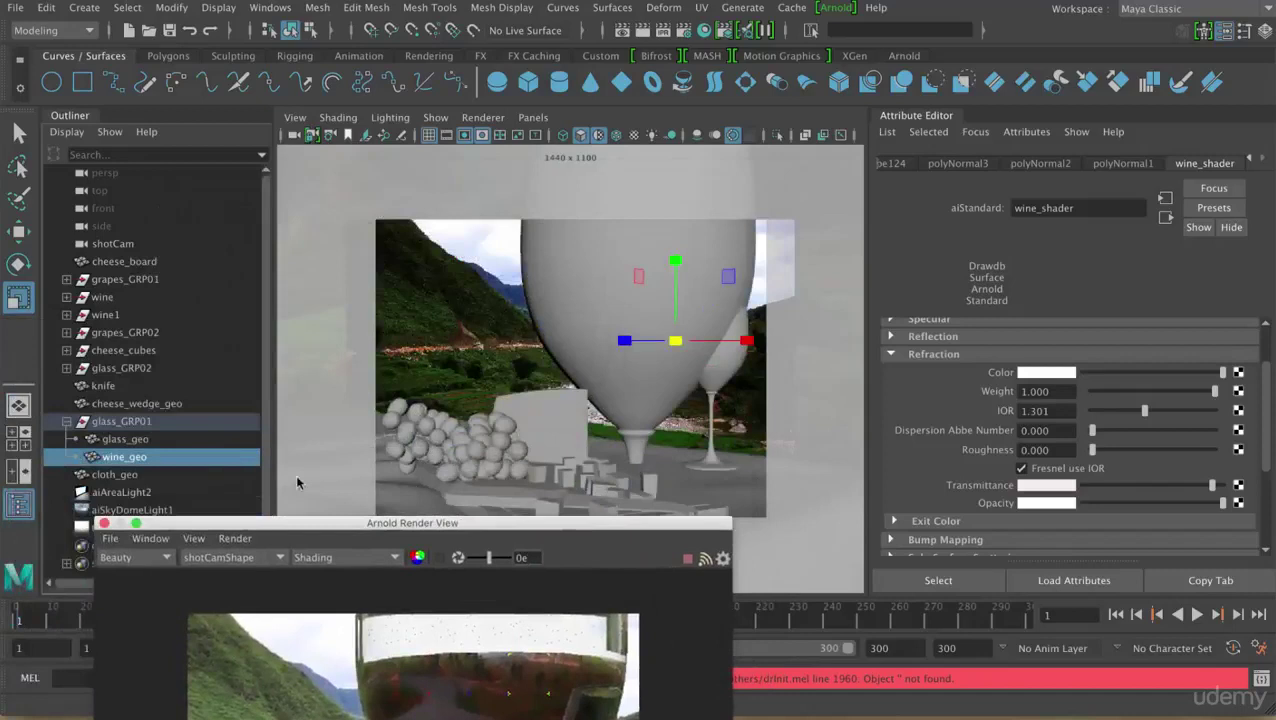
click(208, 421)
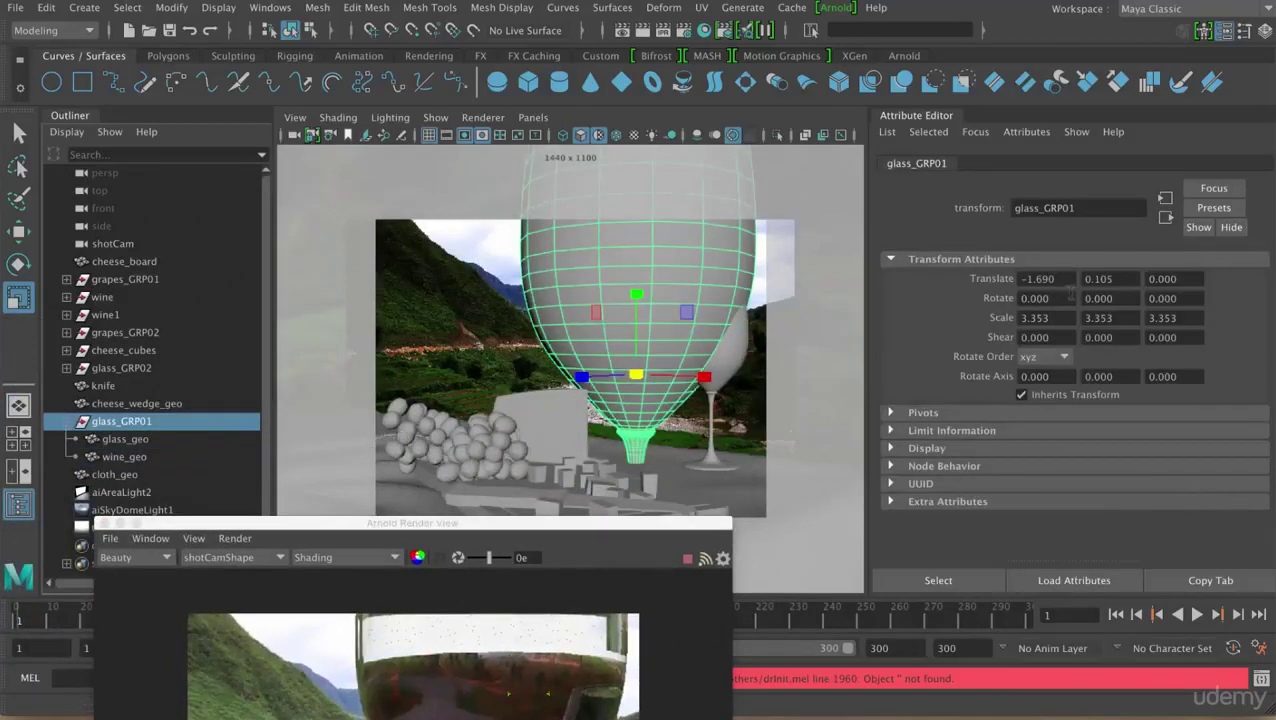
click(1059, 317)
click(133, 281)
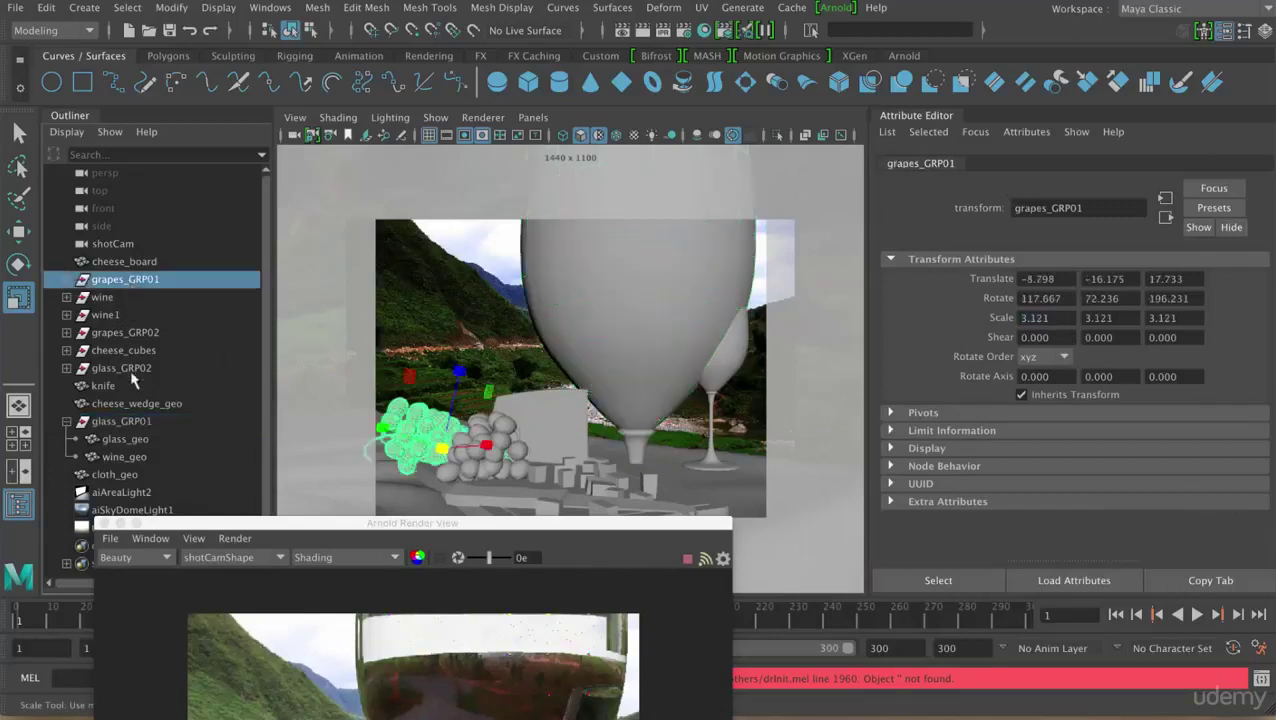
click(122, 421)
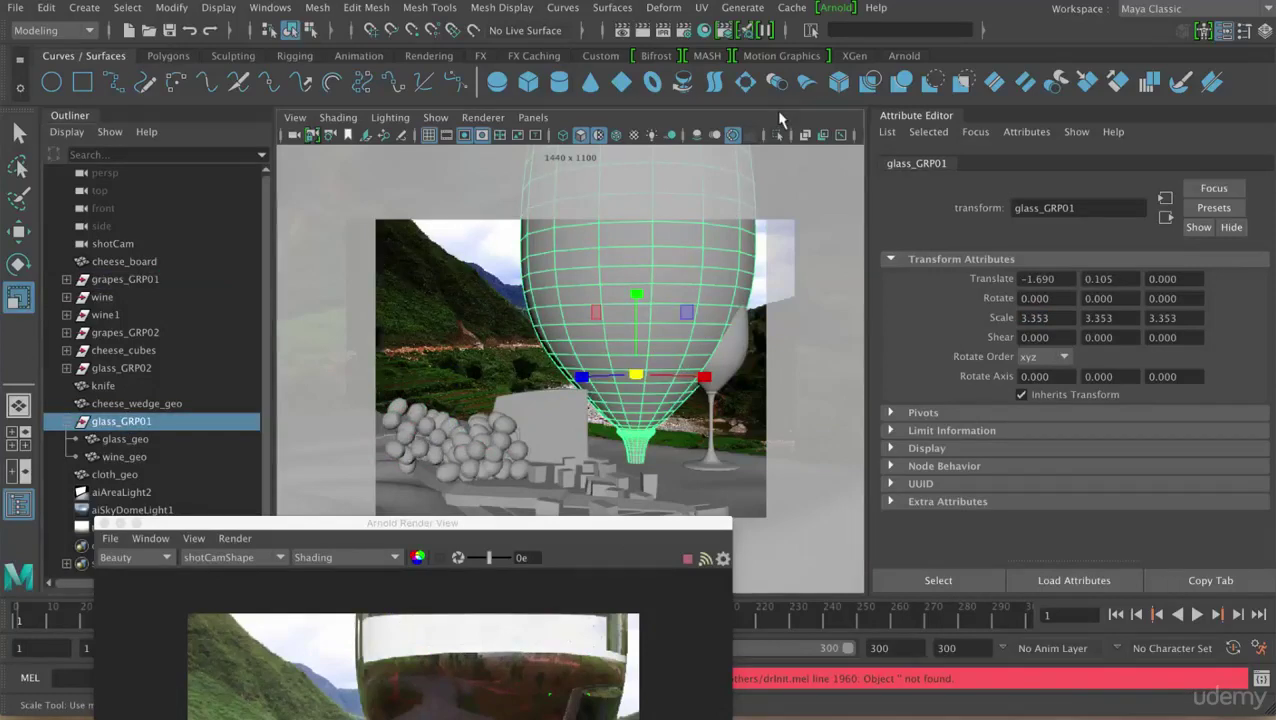
key(Down)
key(Right)
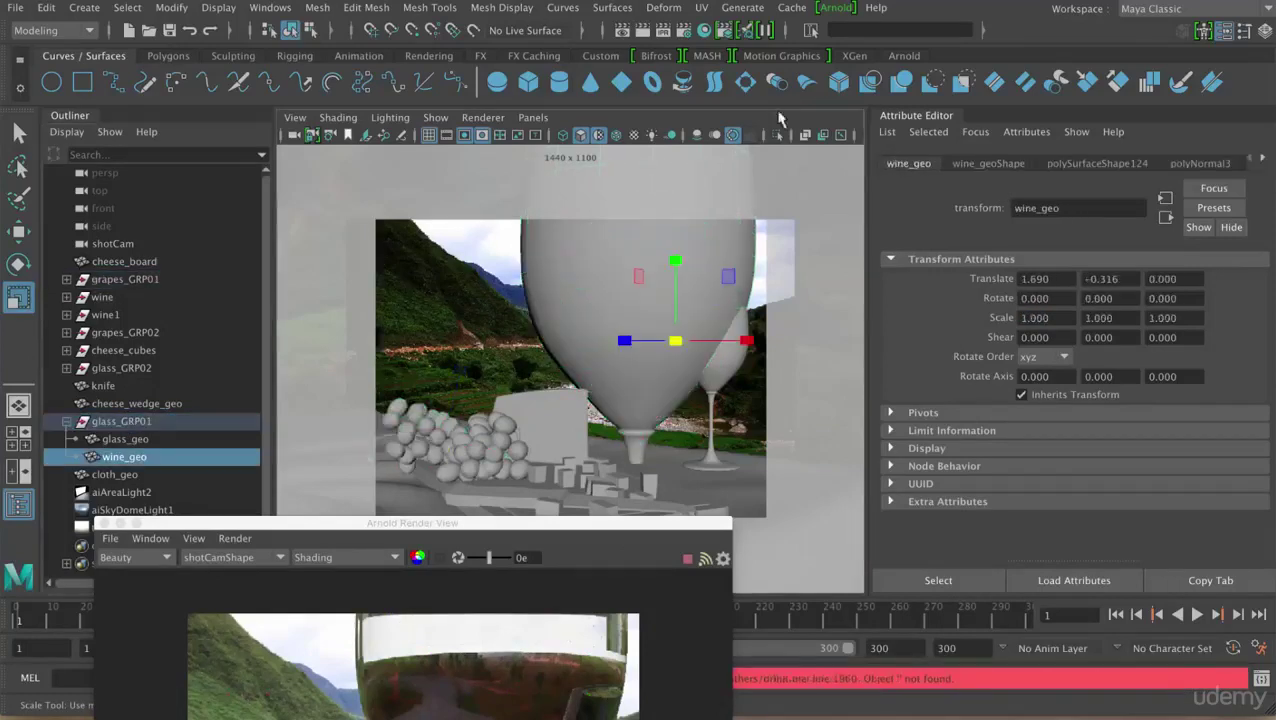
key(Up)
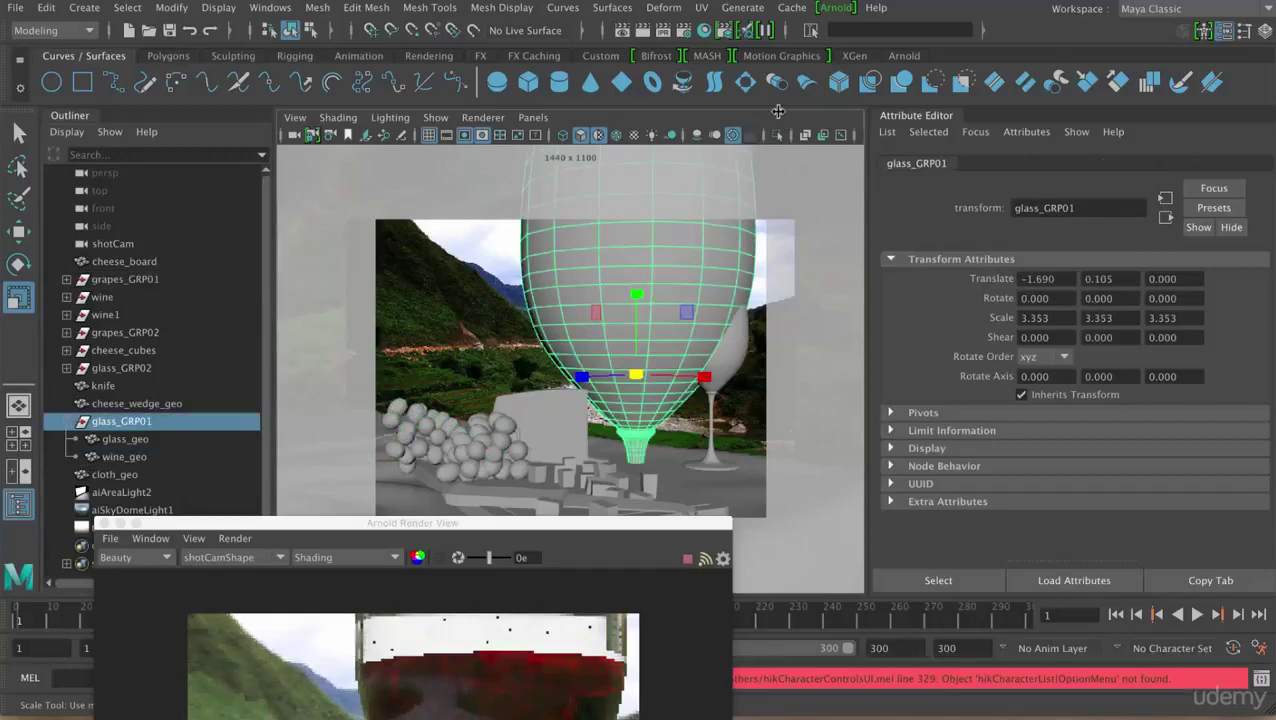
key(ctrl+z)
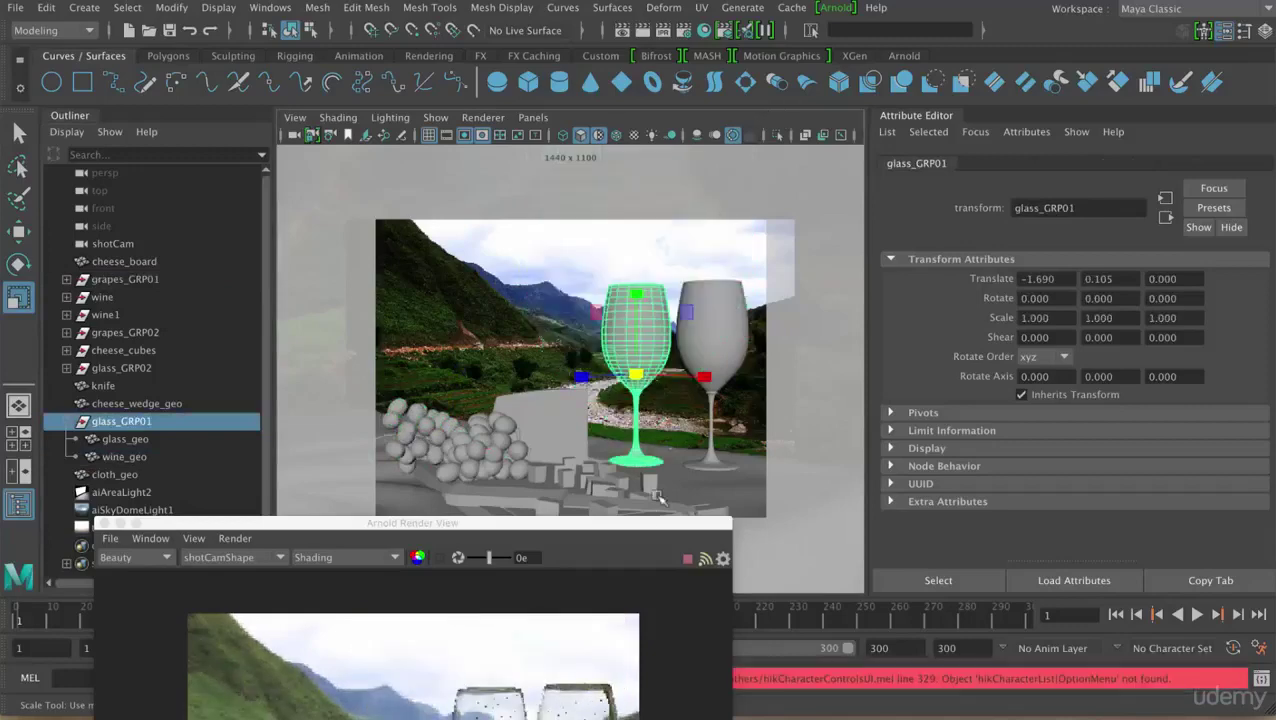
drag(645, 523, 542, 182)
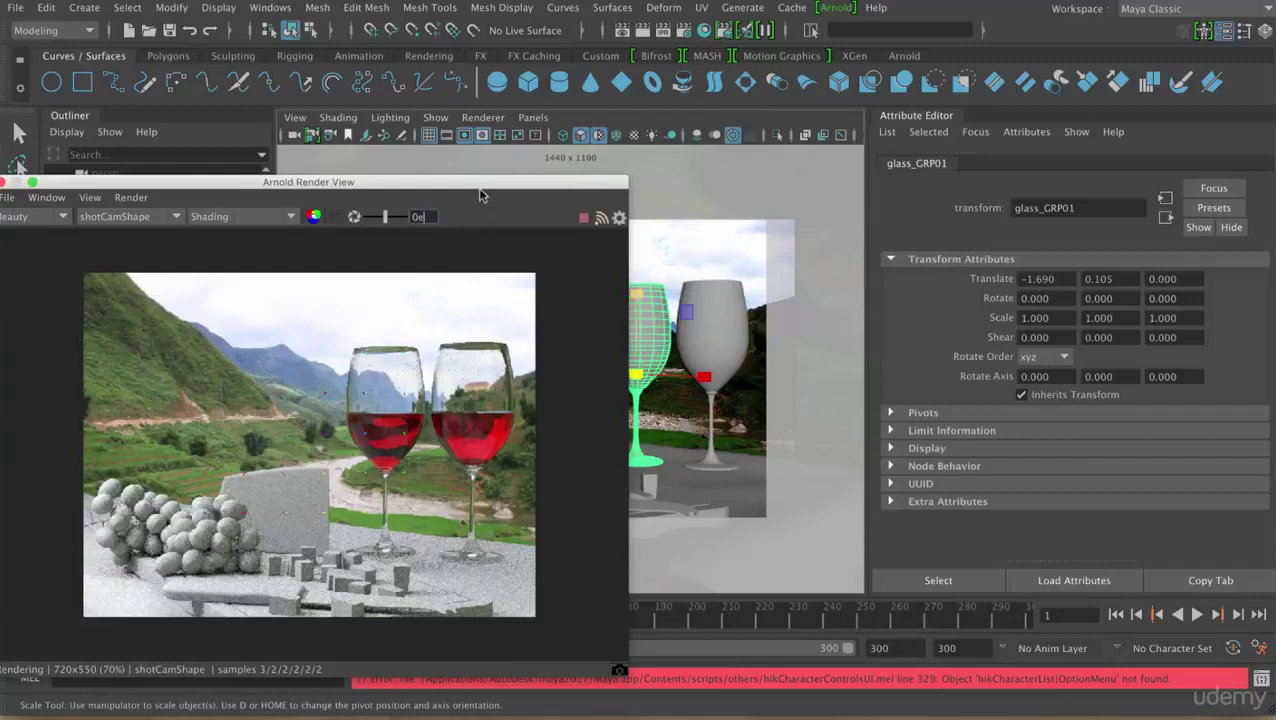
Select wine_geo and bring up the wine_shader's Refraction settings
drag(545, 187, 870, 174)
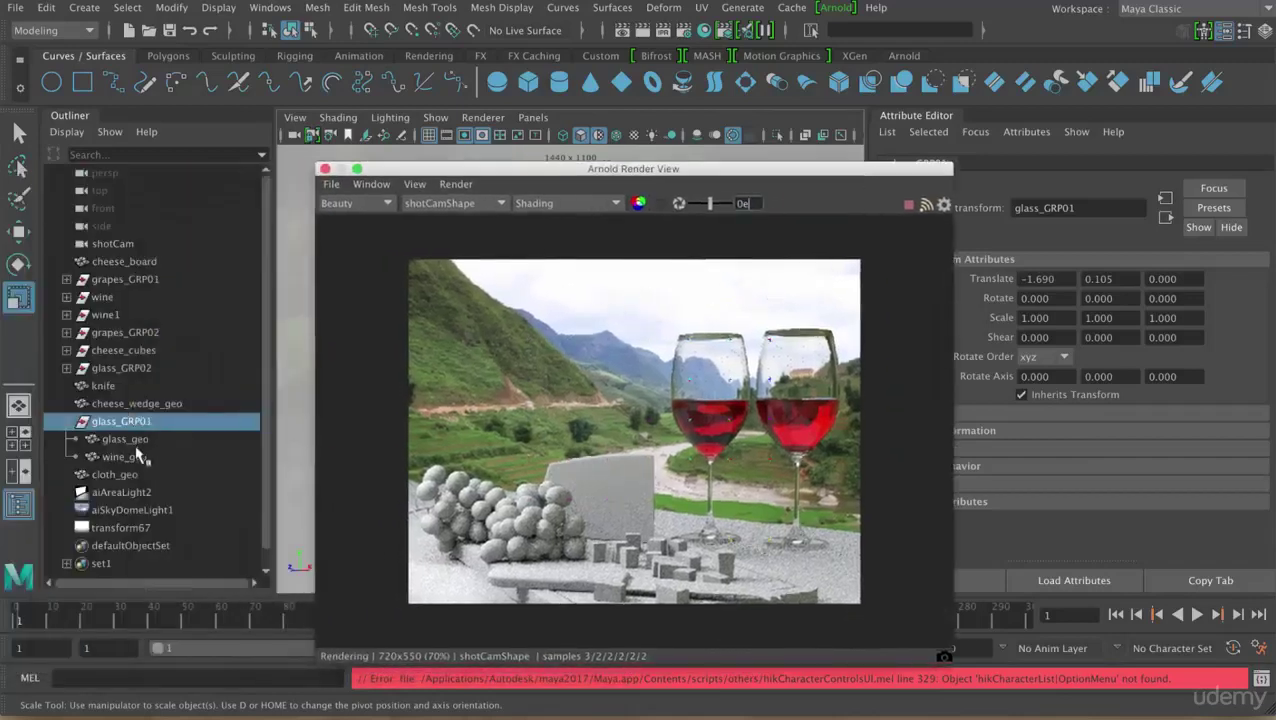
click(125, 456)
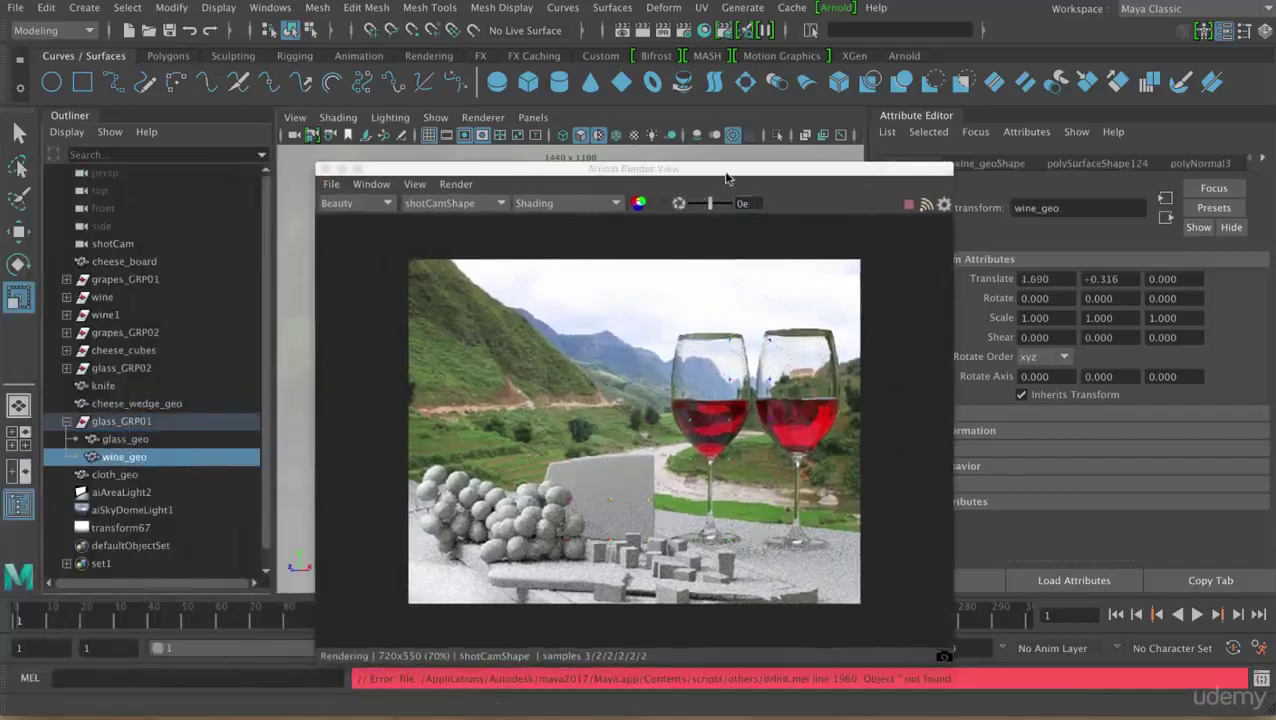
drag(726, 177, 563, 142)
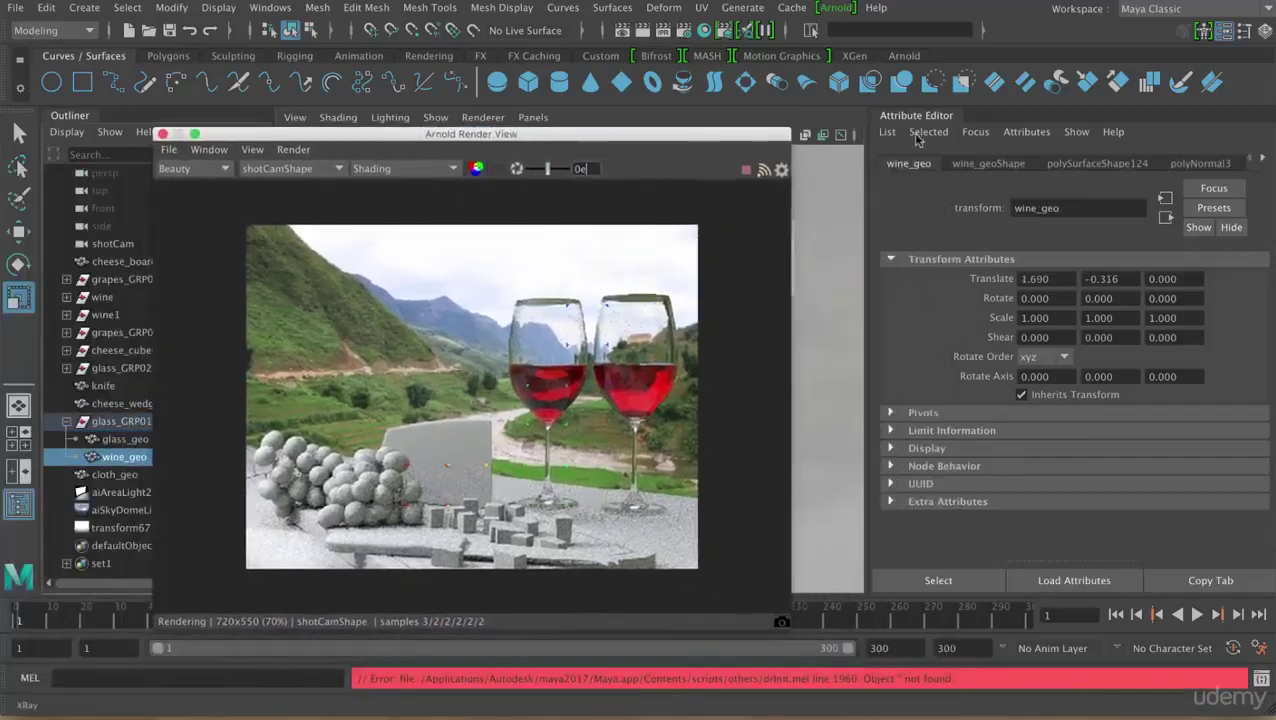
click(1261, 159)
click(1219, 164)
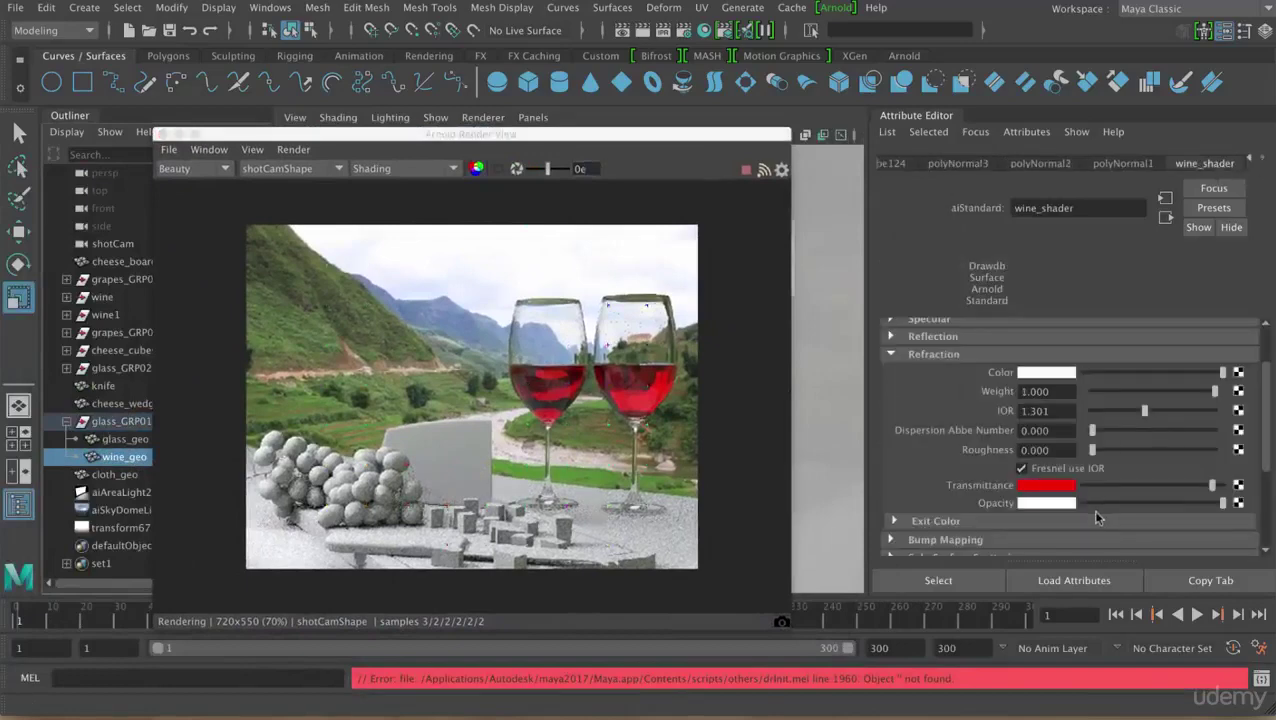
Retune the Transmittance colour's pink saturation and set its strength to 0.317
click(1060, 486)
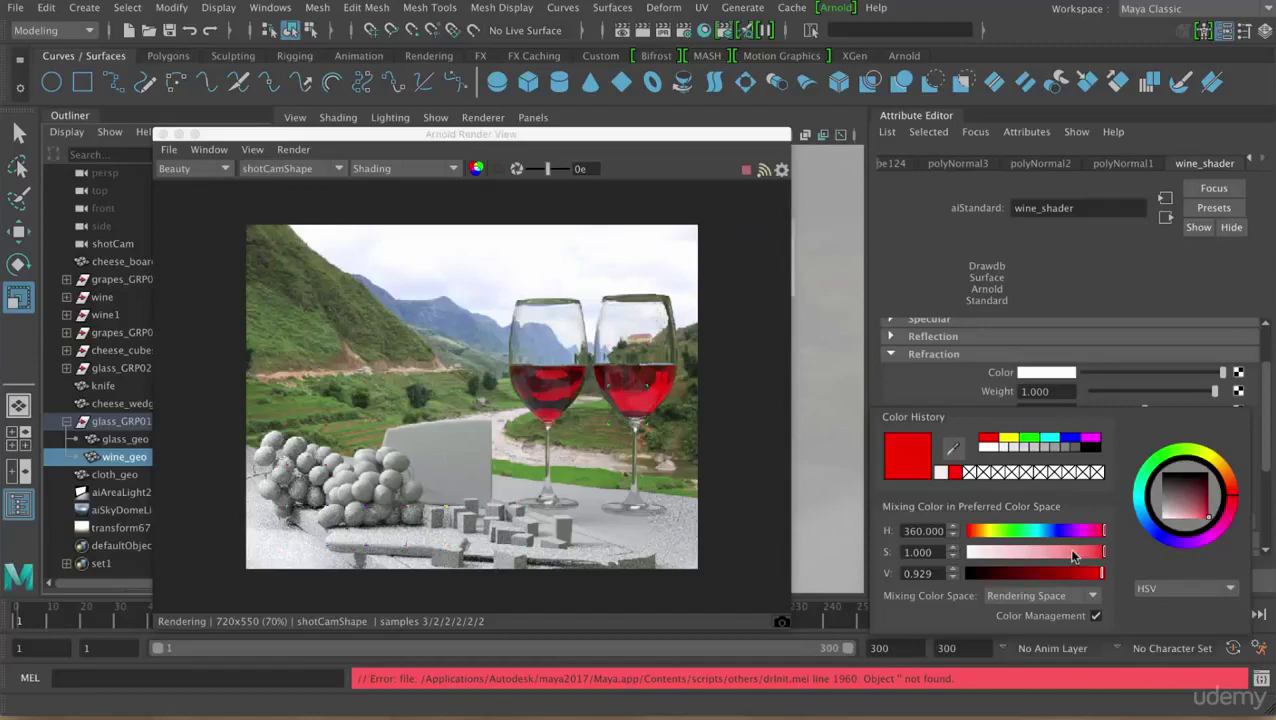
mouse_move(1035, 558)
mouse_down()
mouse_move(1108, 556)
mouse_move(990, 553)
mouse_up()
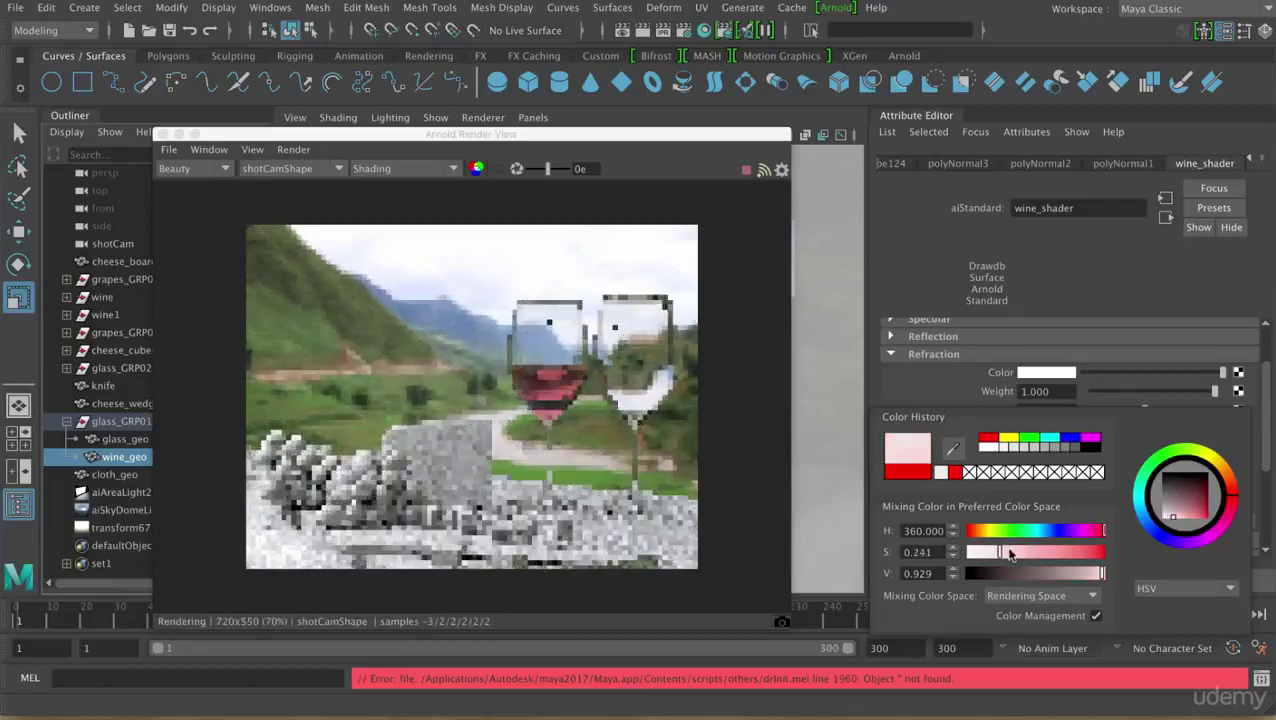
drag(990, 553, 1011, 556)
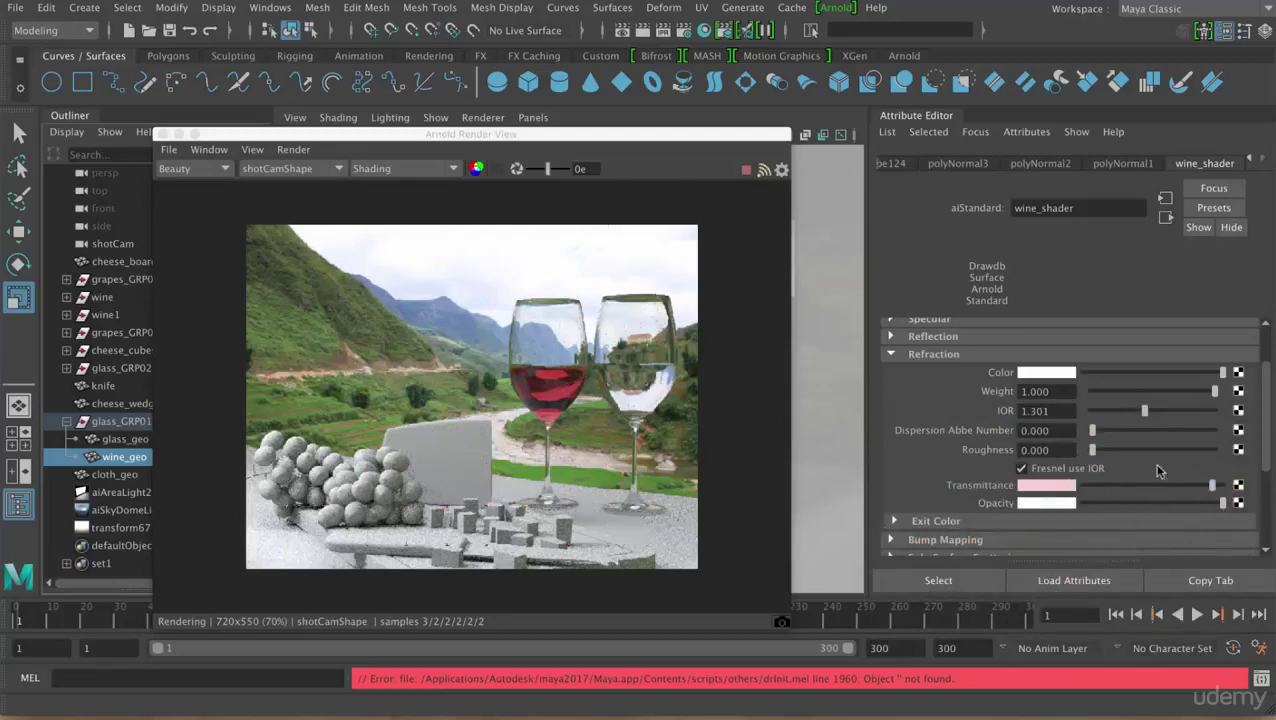
mouse_move(1212, 486)
mouse_down()
mouse_move(1224, 490)
mouse_move(1187, 490)
mouse_move(1200, 490)
mouse_up()
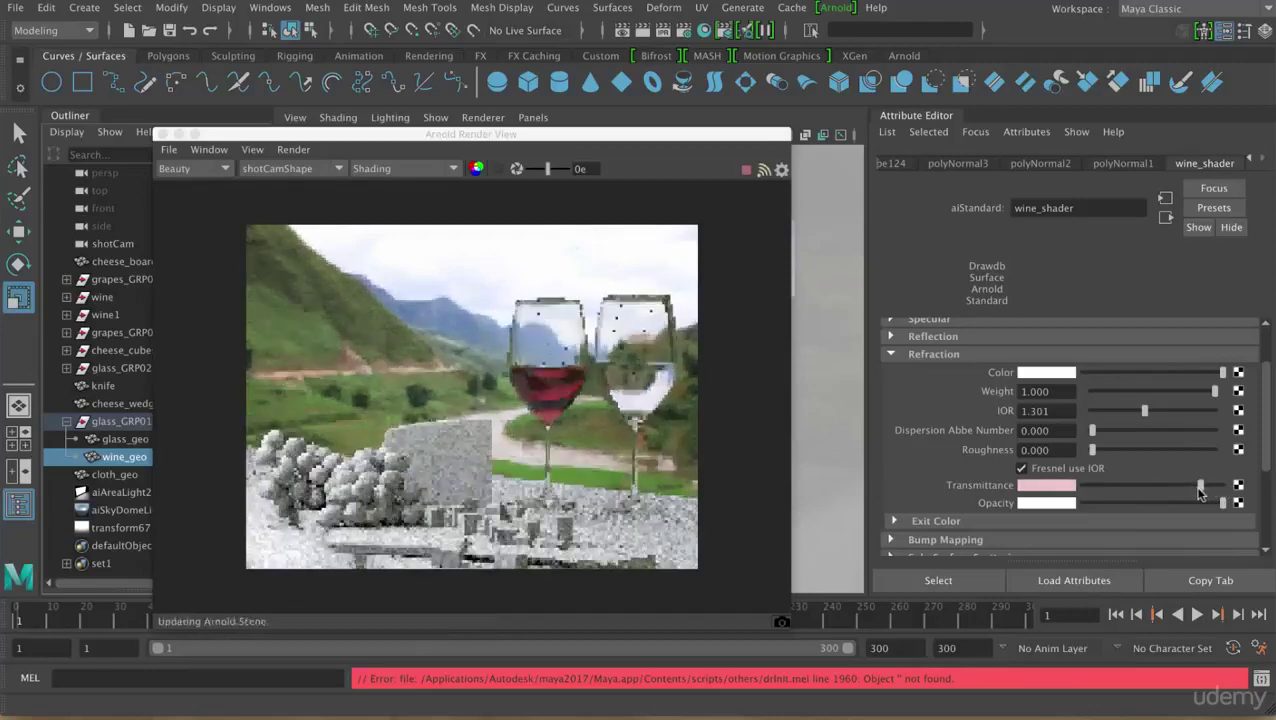
Change the wine_shader Refraction Color from white to a saturated pinkish red
click(1060, 374)
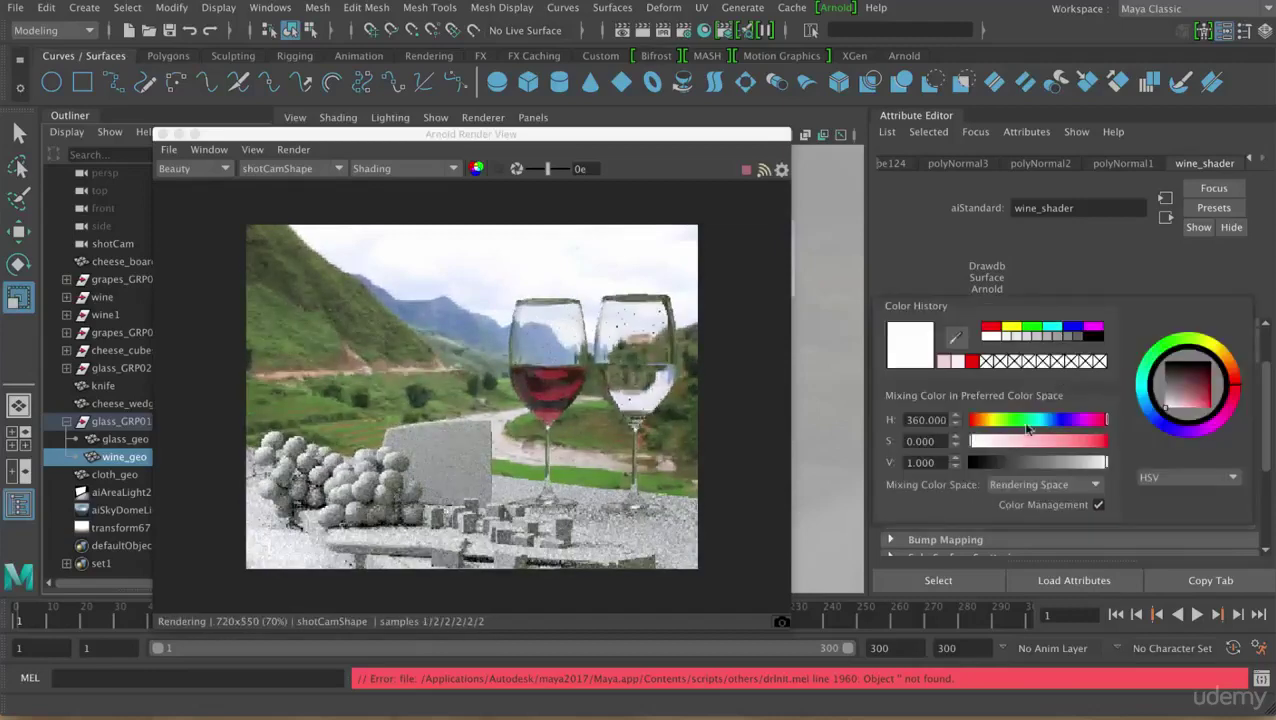
drag(972, 441, 1062, 448)
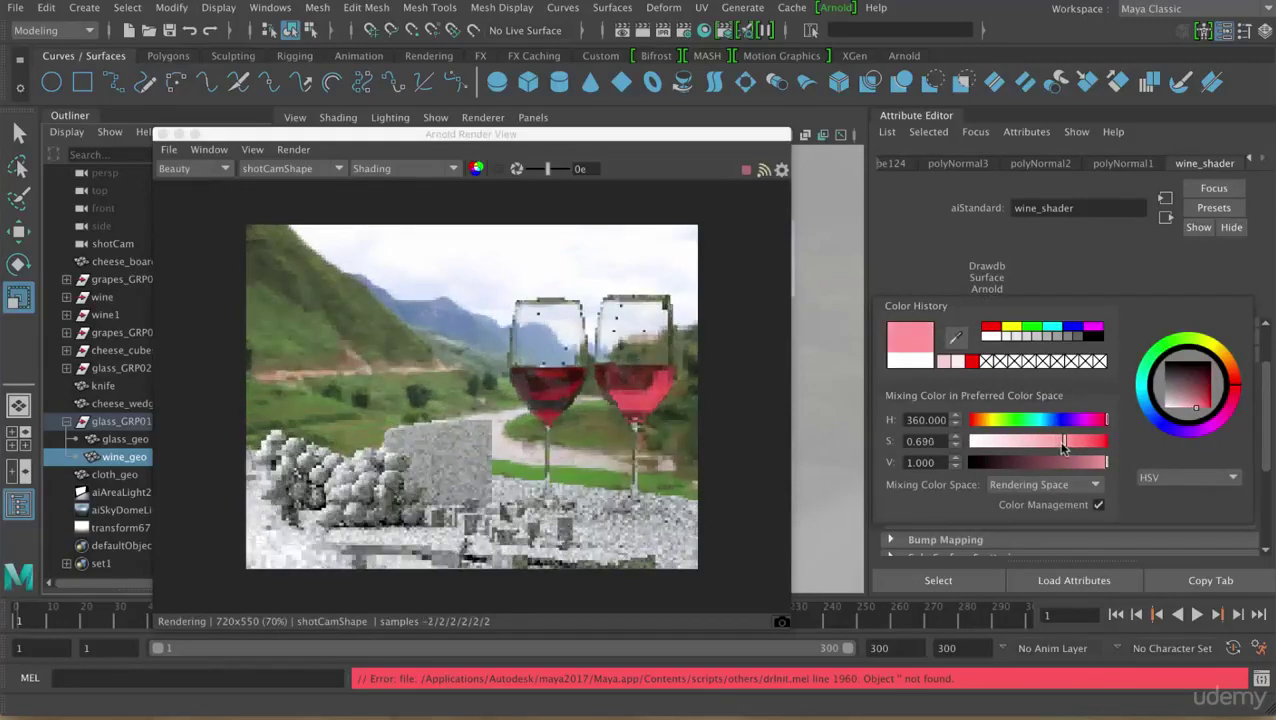
click(1237, 399)
drag(1237, 399, 1236, 395)
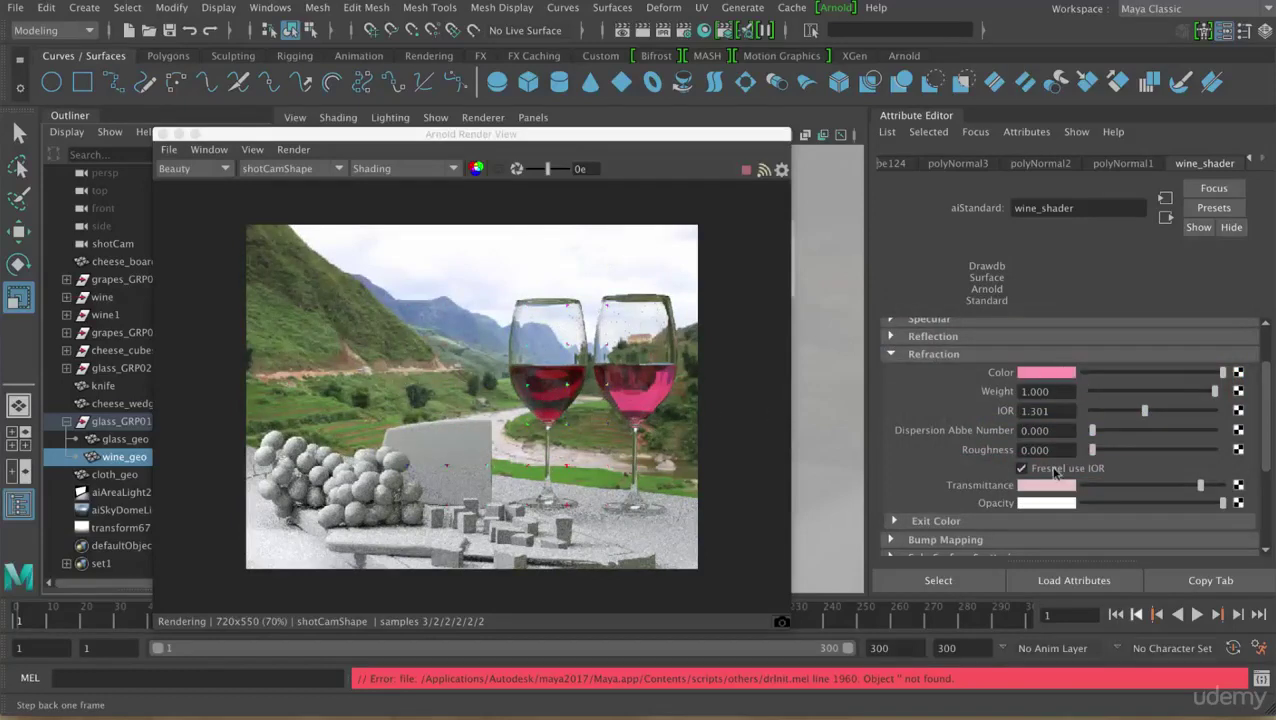
scroll(1272, 493, down, 1)
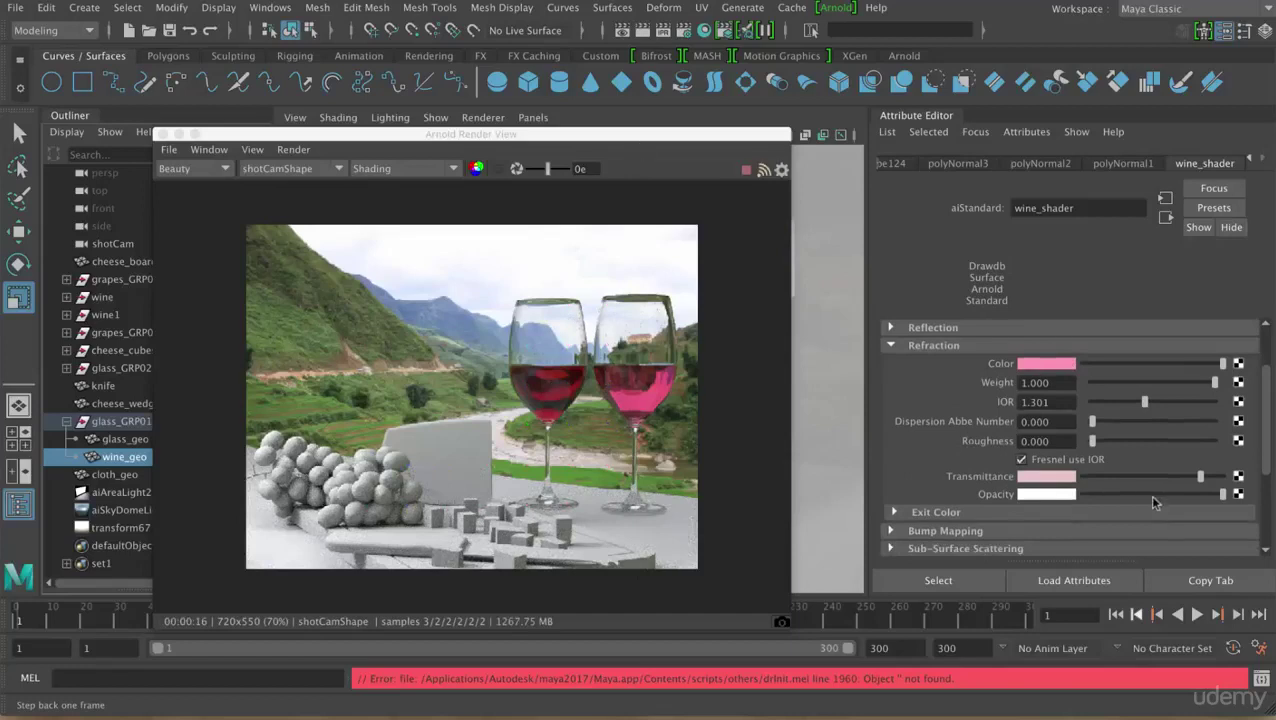
Nudge the Refraction Color hue back toward red
click(1066, 367)
click(1240, 387)
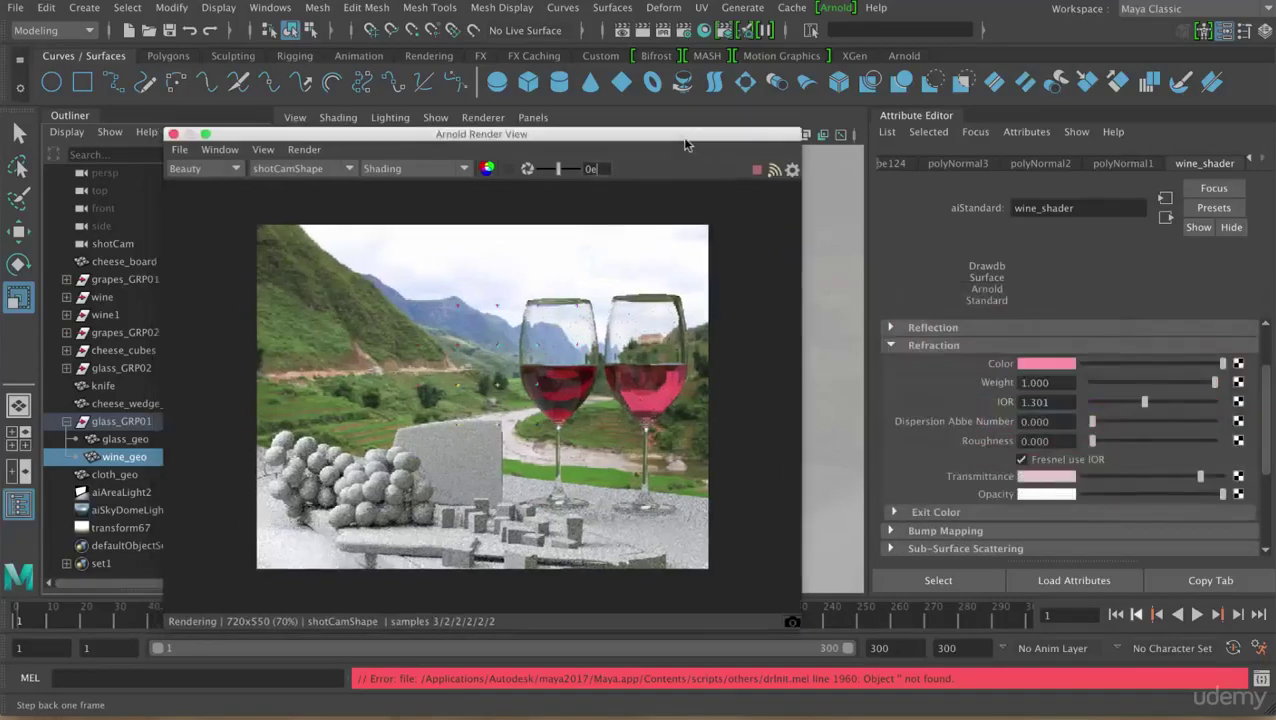
drag(676, 140, 686, 140)
Raise the Transmittance slightly and reposition the Arnold Render View window
drag(1202, 485, 1209, 484)
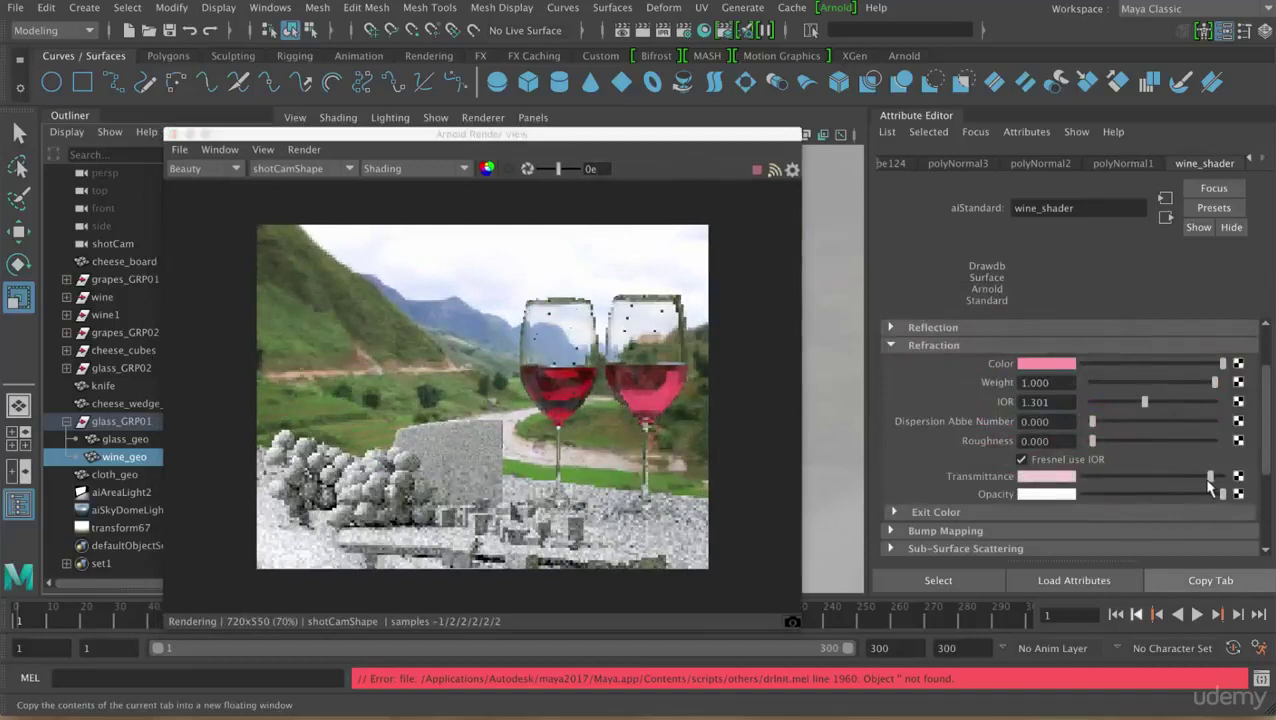
mouse_move(577, 139)
mouse_down()
mouse_move(676, 135)
mouse_move(806, 71)
mouse_up()
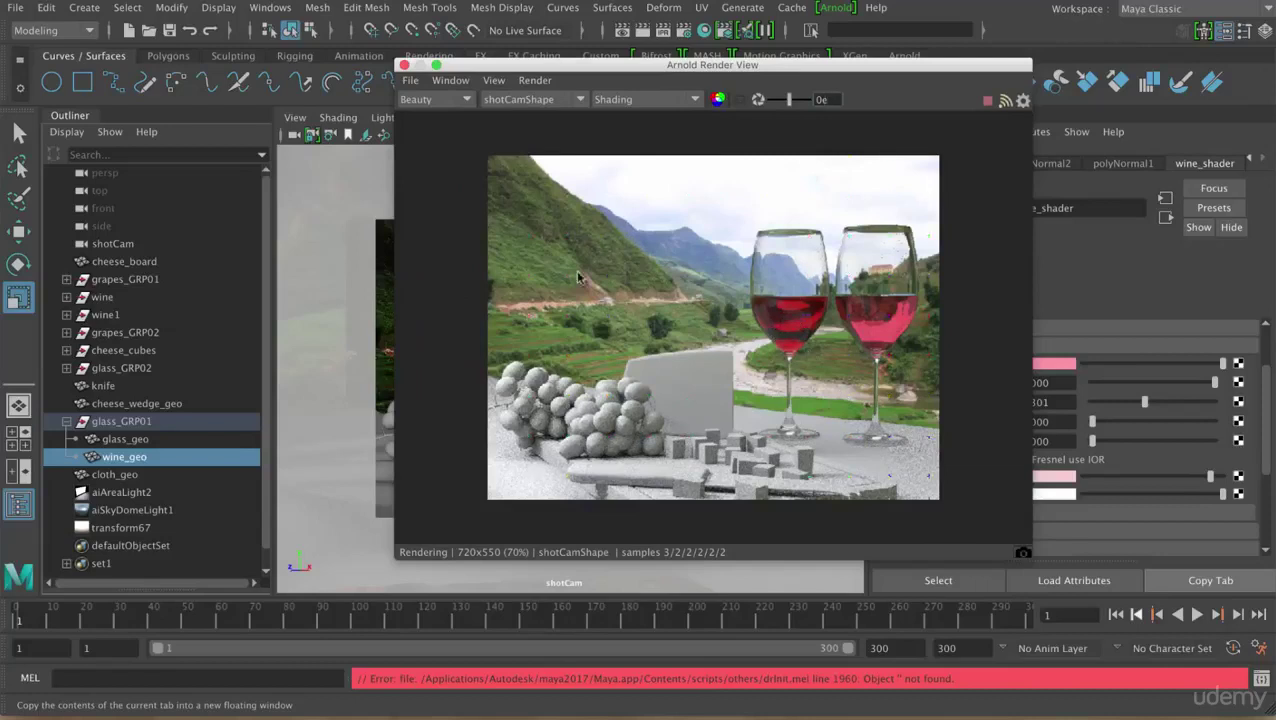
drag(840, 70, 694, 110)
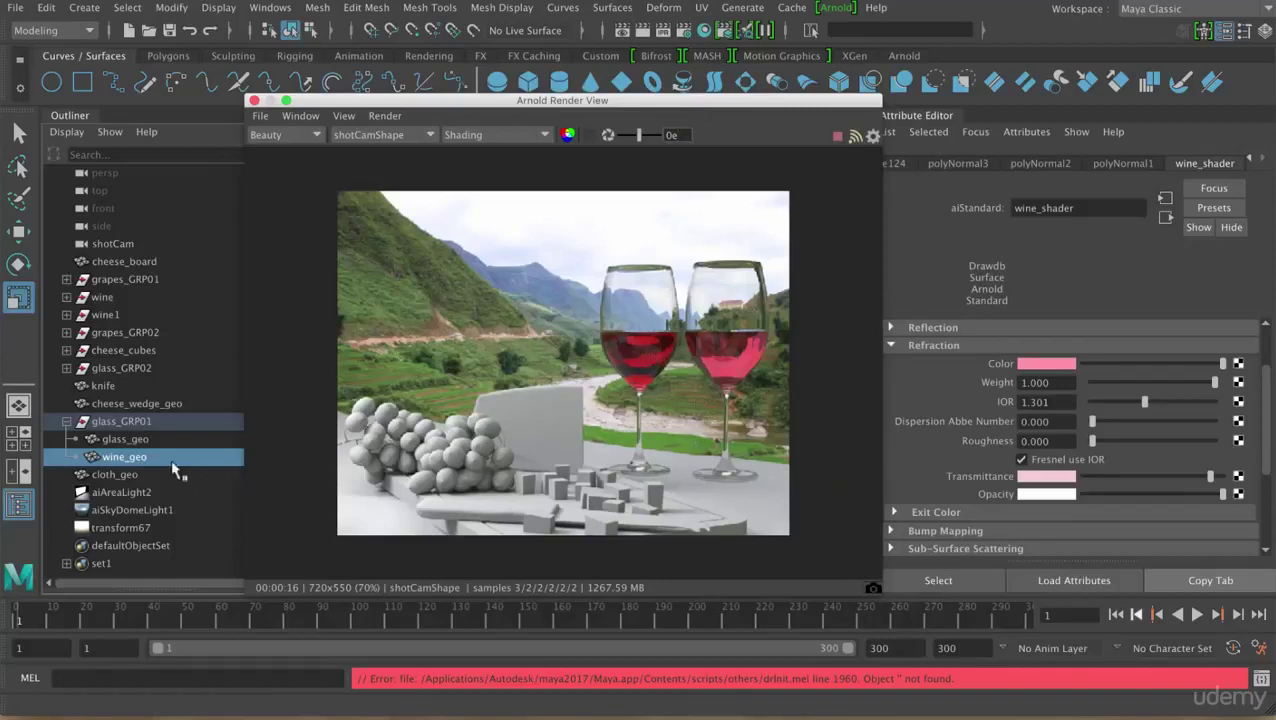
Uncheck Opaque in the Arnold section of wine_geoShape
click(136, 446)
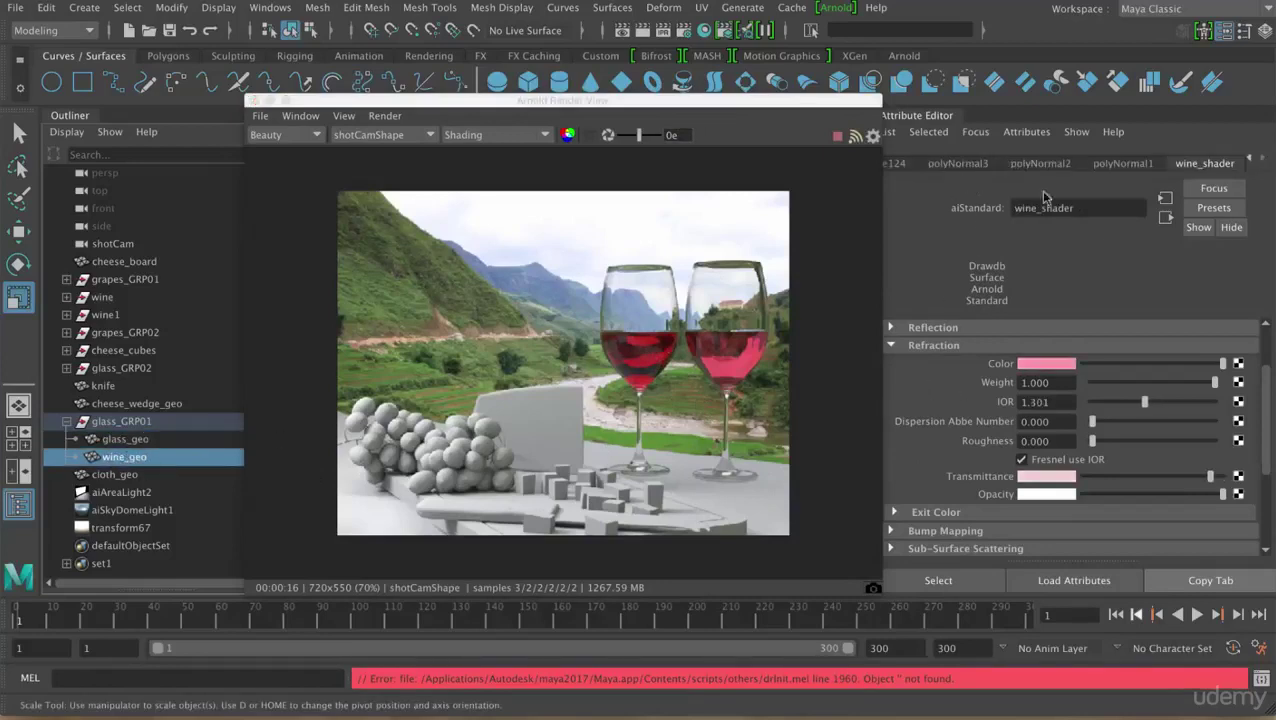
click(1250, 163)
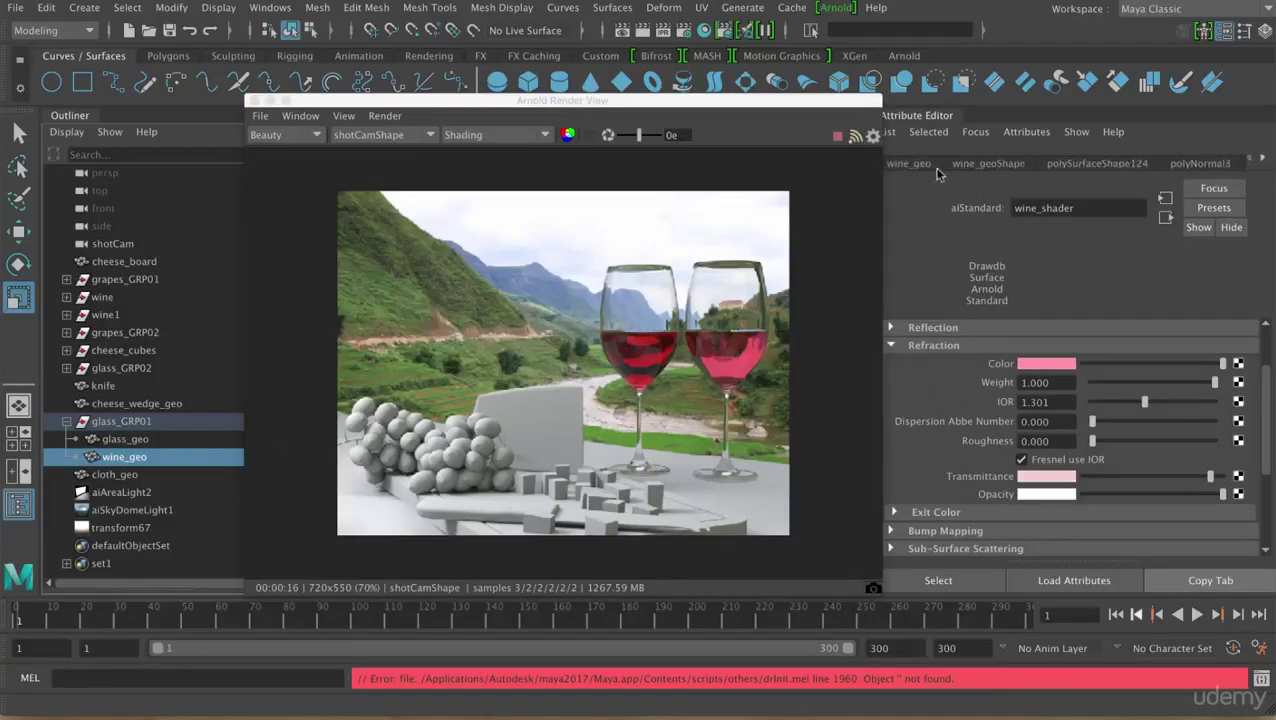
click(968, 164)
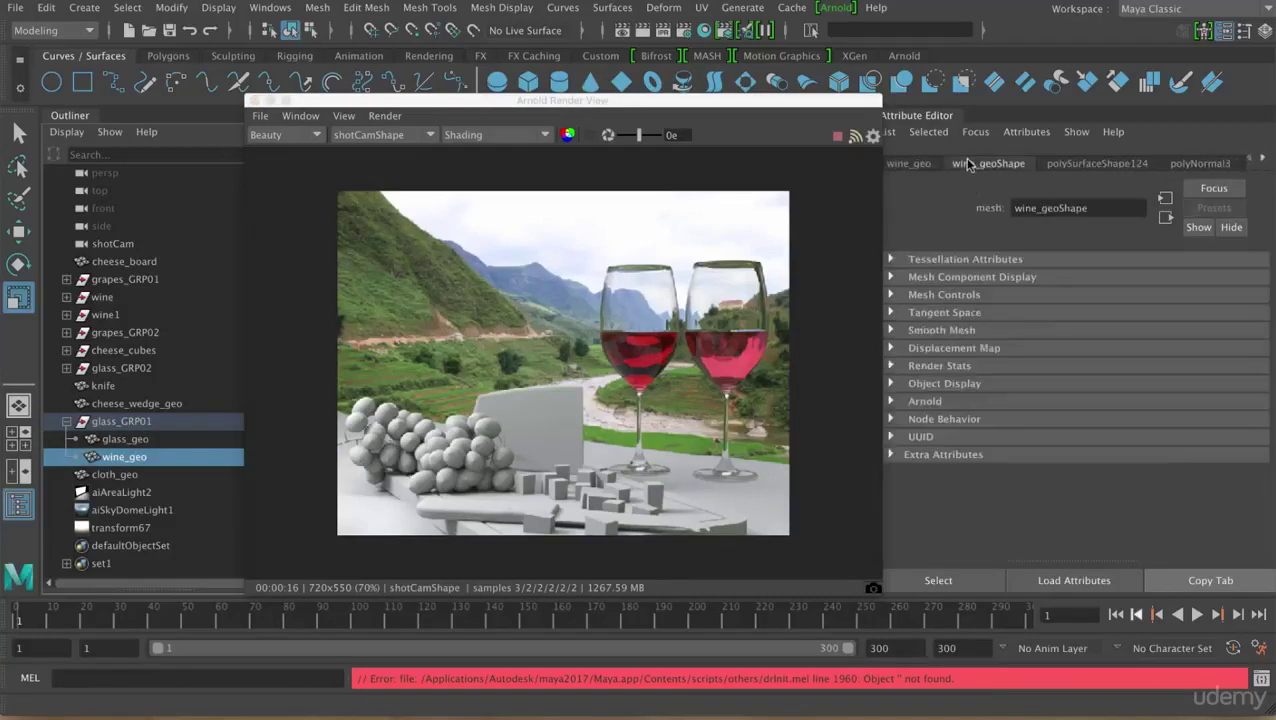
click(925, 401)
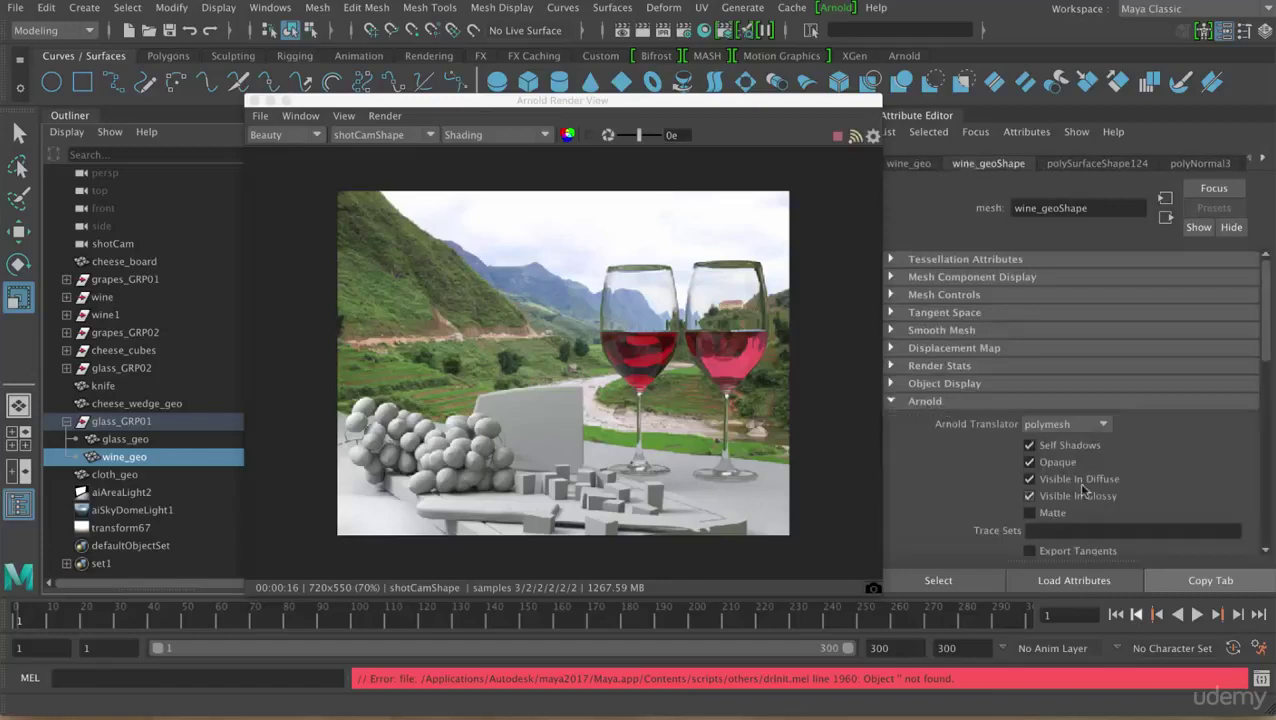
click(1030, 462)
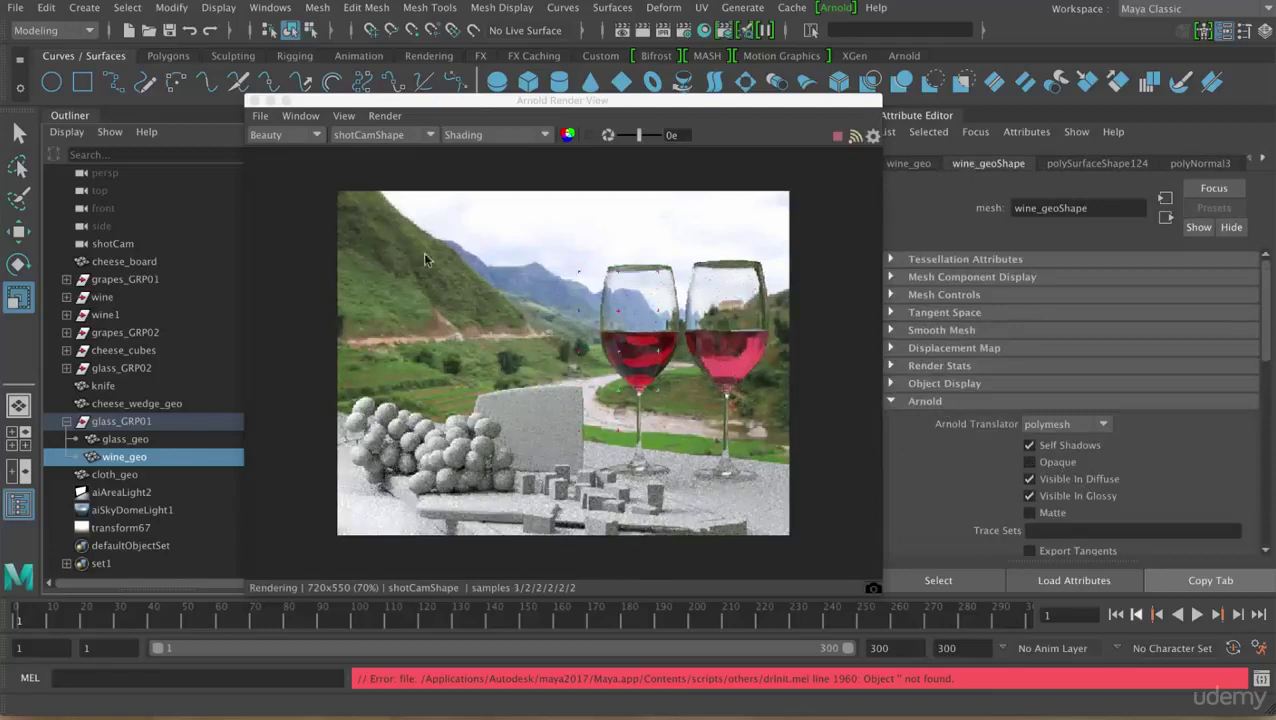
click(343, 116)
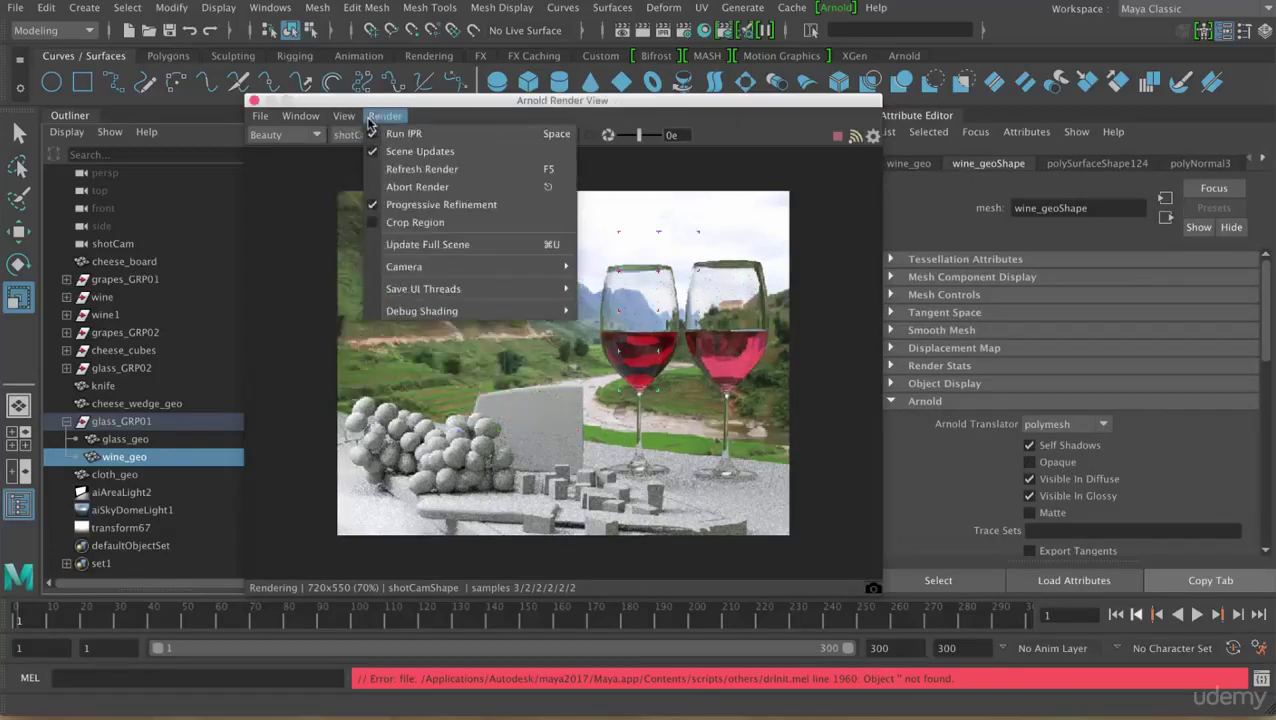
Update the full scene, crop a render region around the glasses, and select aiAreaLight2
click(396, 244)
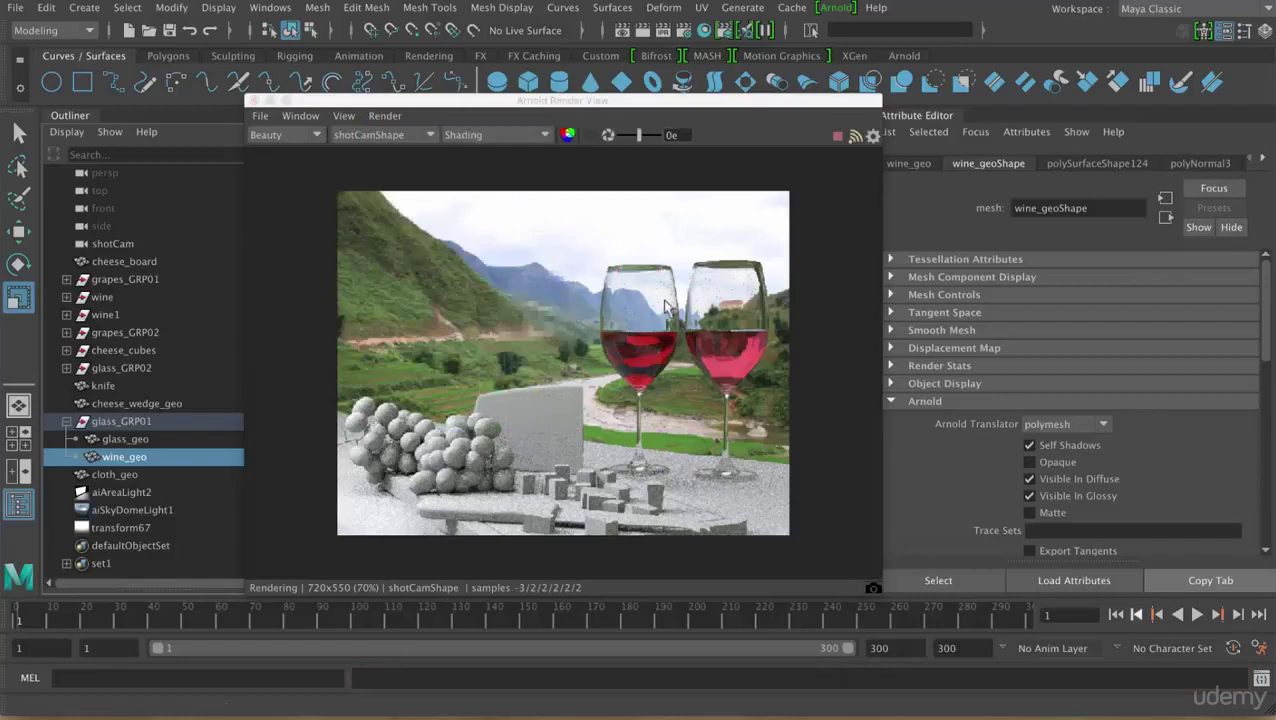
drag(584, 313, 789, 512)
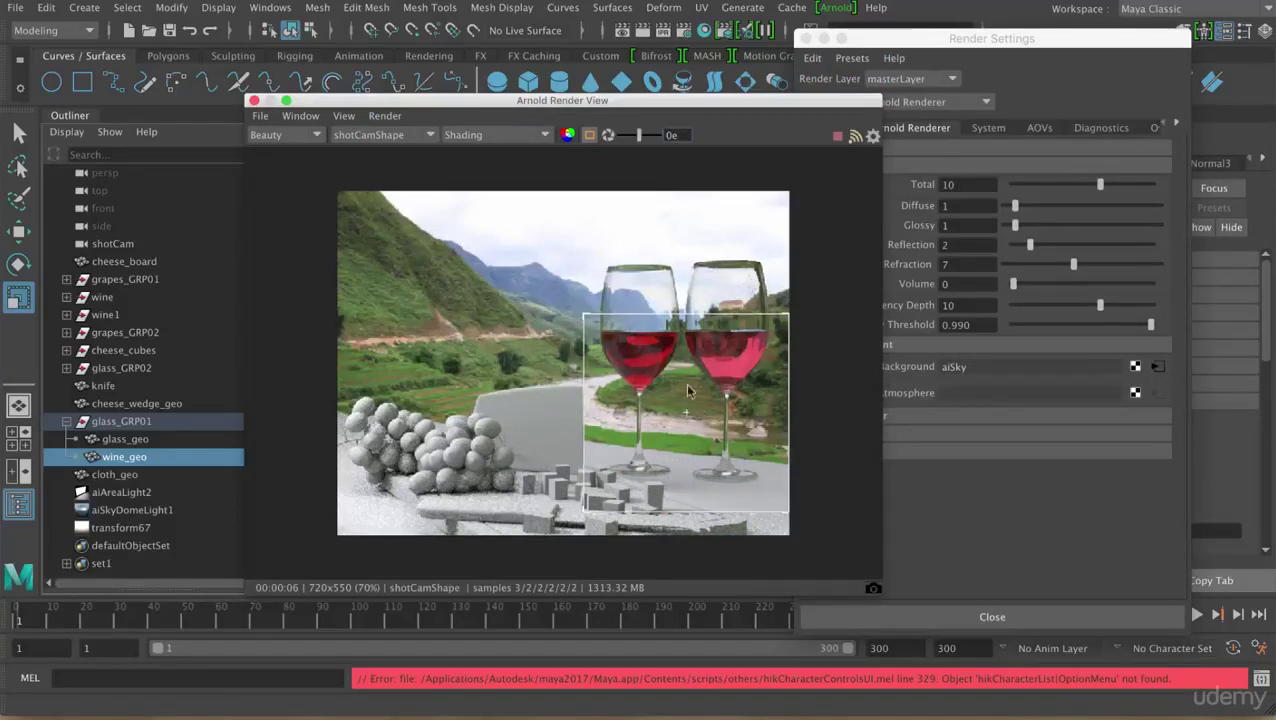
drag(377, 104, 705, 107)
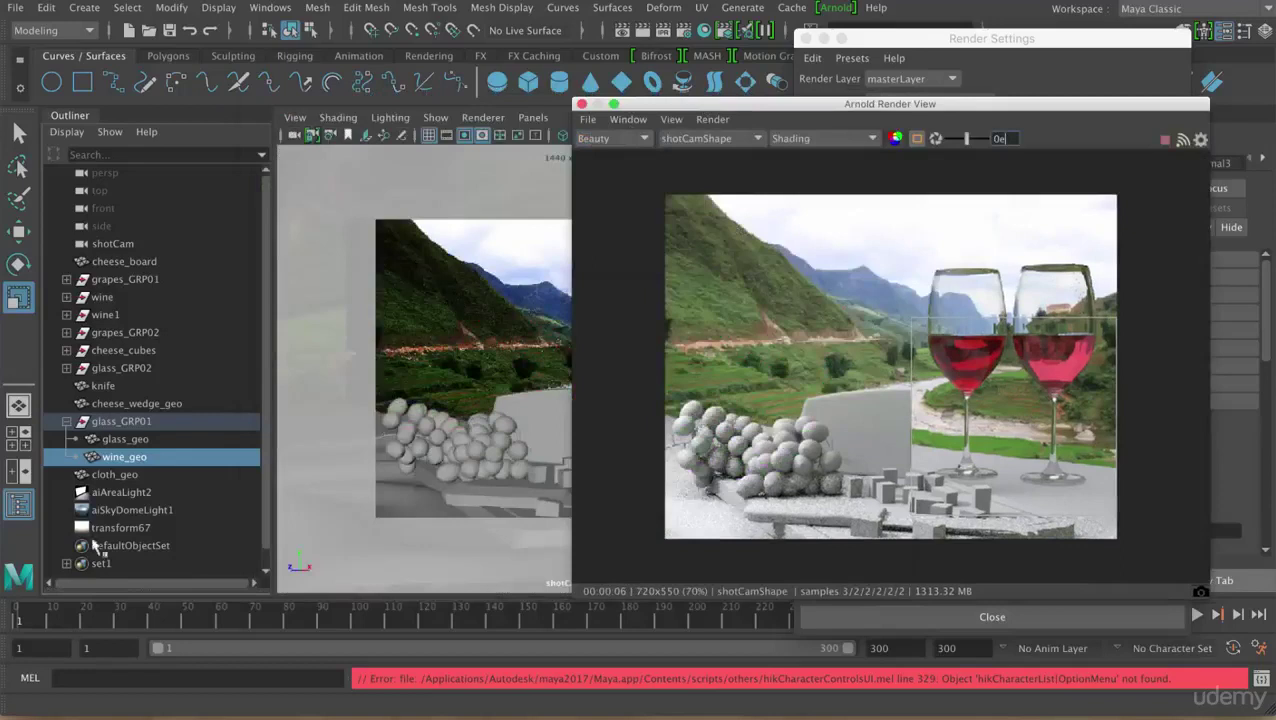
click(118, 494)
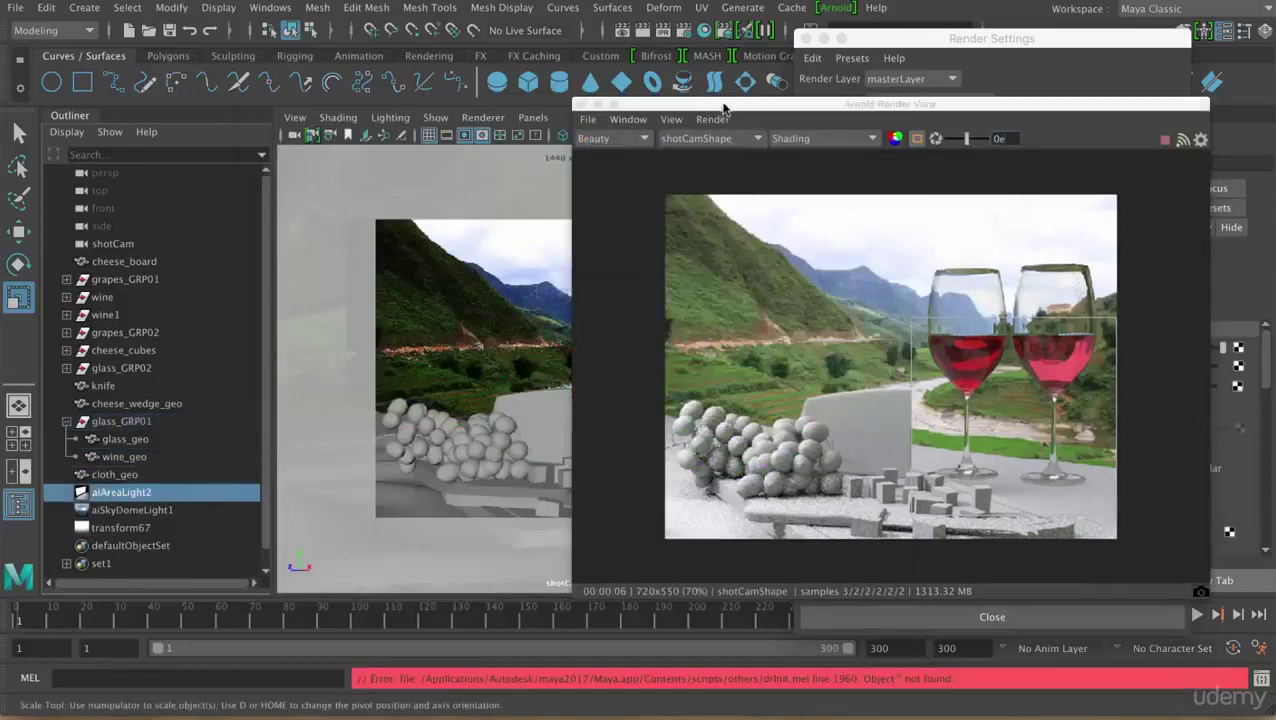
drag(725, 108, 908, 118)
Look through aiAreaLight2 and swing it to shine down from nearly overhead
click(538, 118)
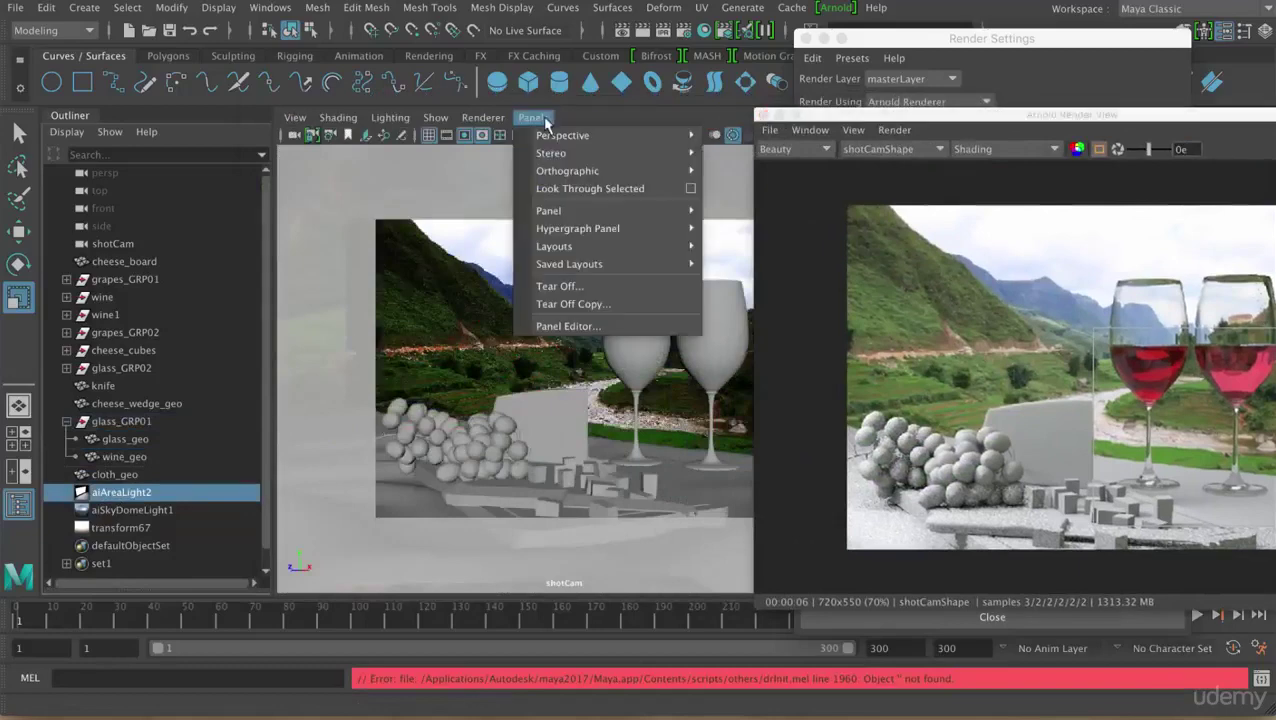
click(572, 187)
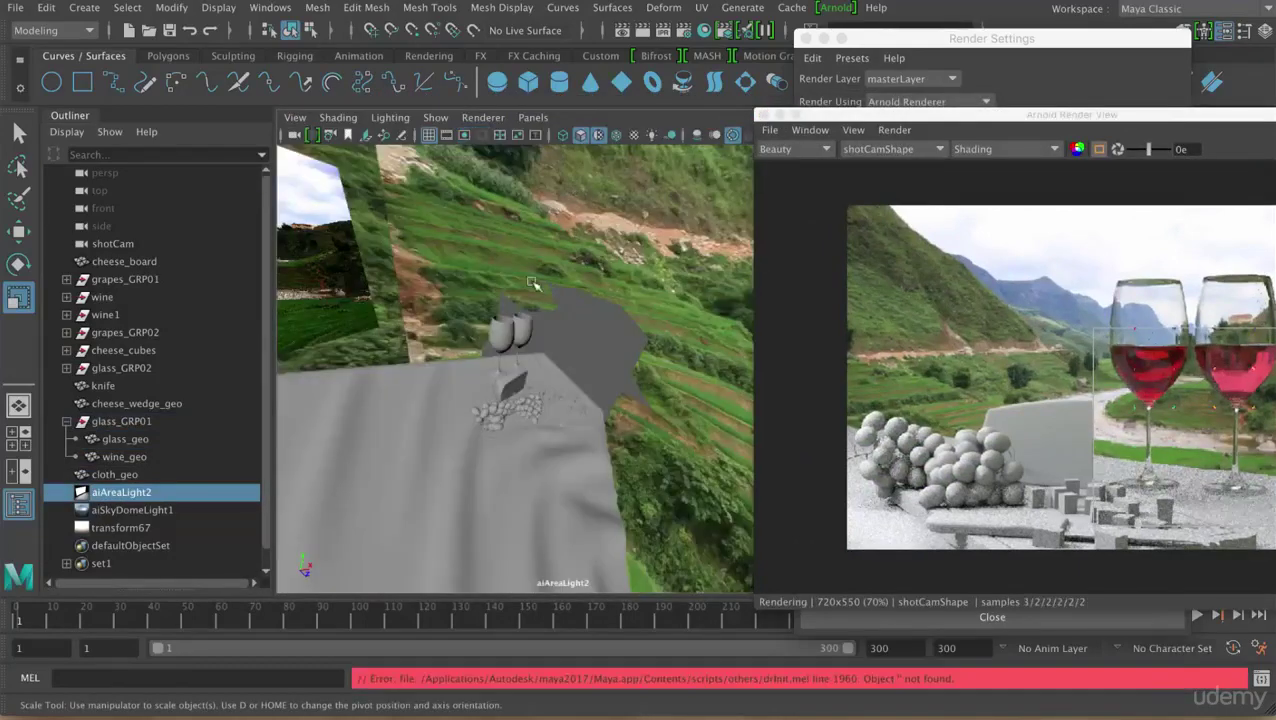
mouse_move(583, 295)
alt+mouse_down()
mouse_move(575, 343)
mouse_move(615, 457)
alt+mouse_up()
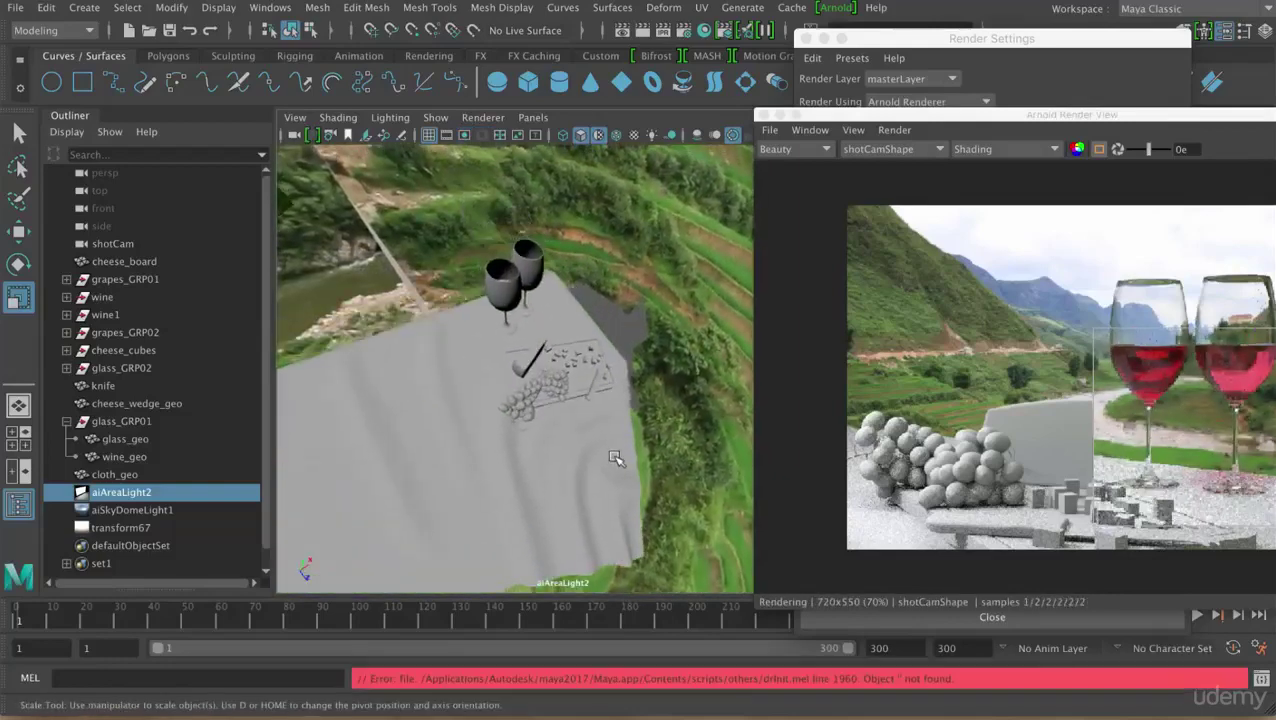
drag(1206, 118, 931, 102)
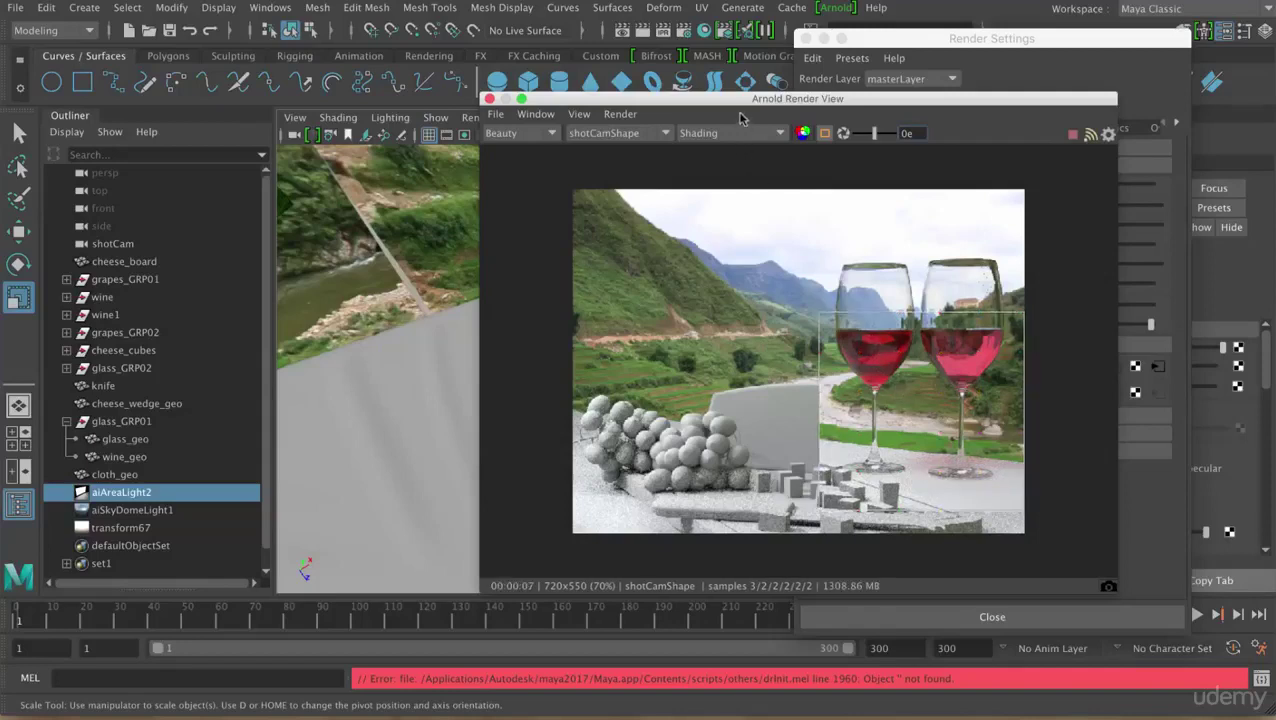
drag(736, 104, 998, 120)
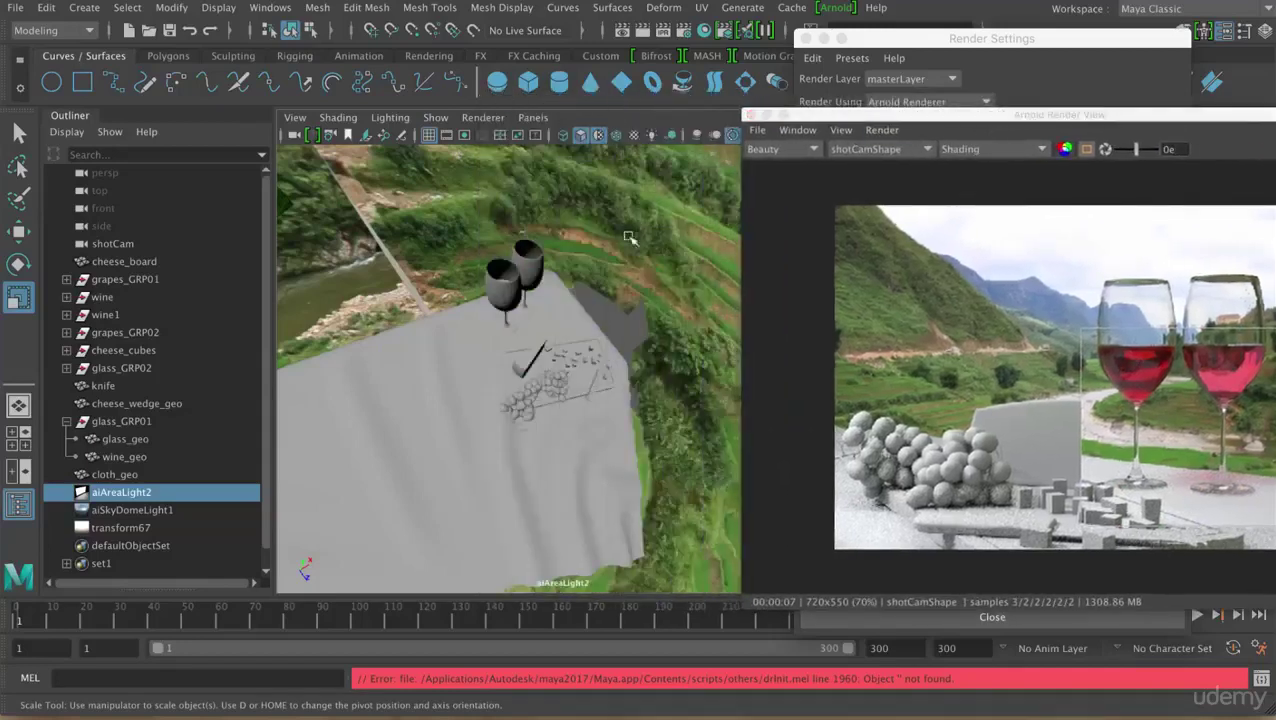